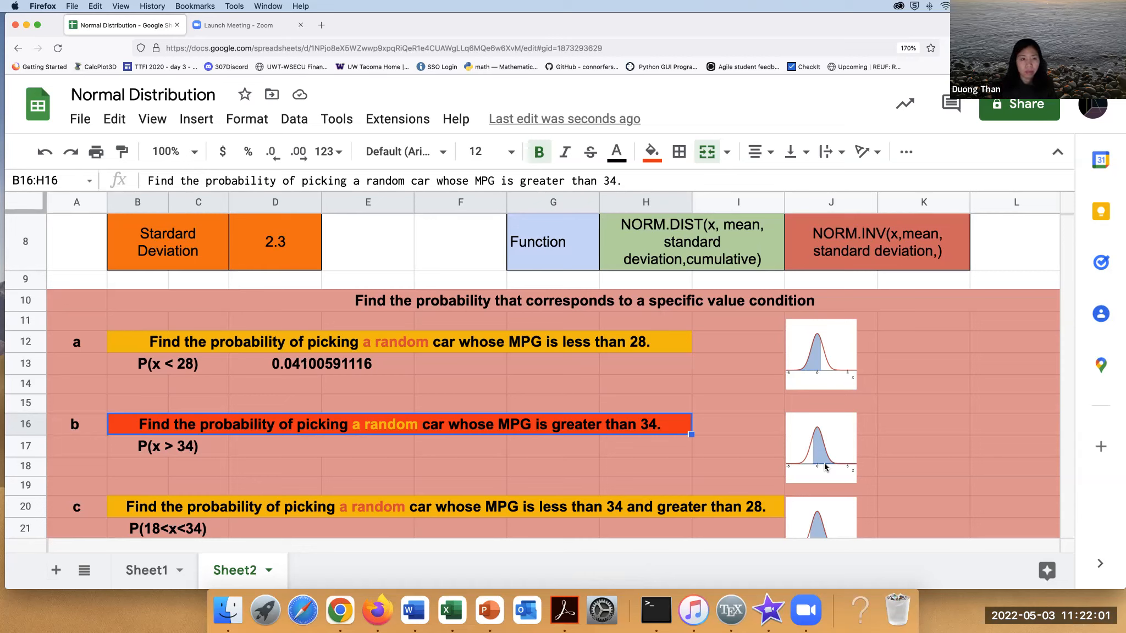
Calculate P(x > 34) in cell D17 with the formula =1 - NORM.DIST(34,D7,D8,TRUE).
click(194, 448)
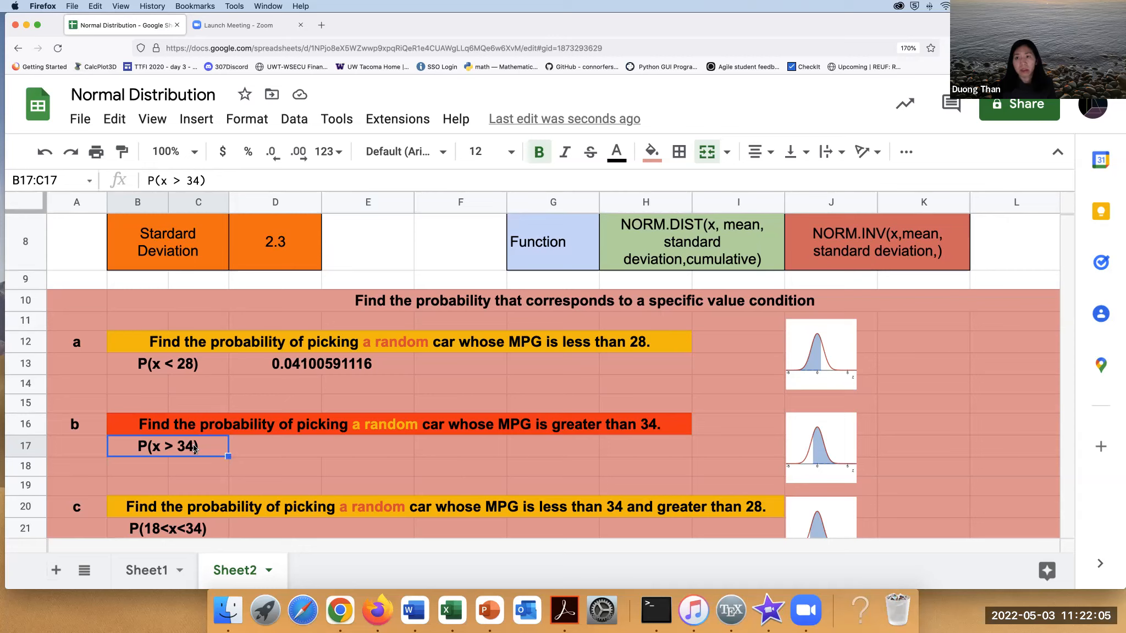
click(195, 468)
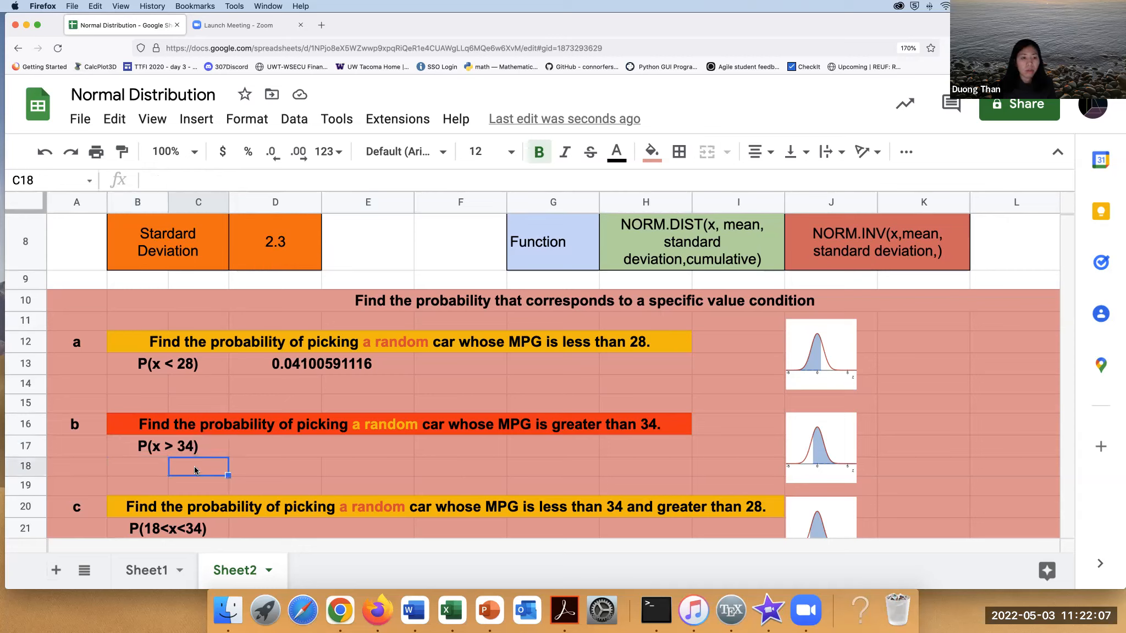
key(Left)
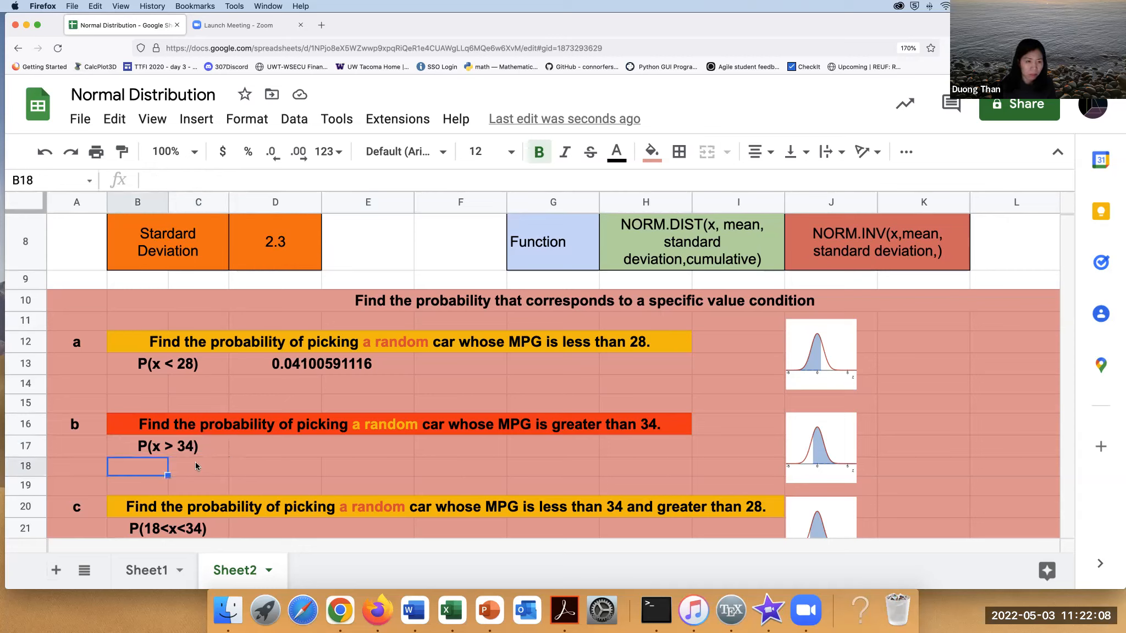
click(259, 451)
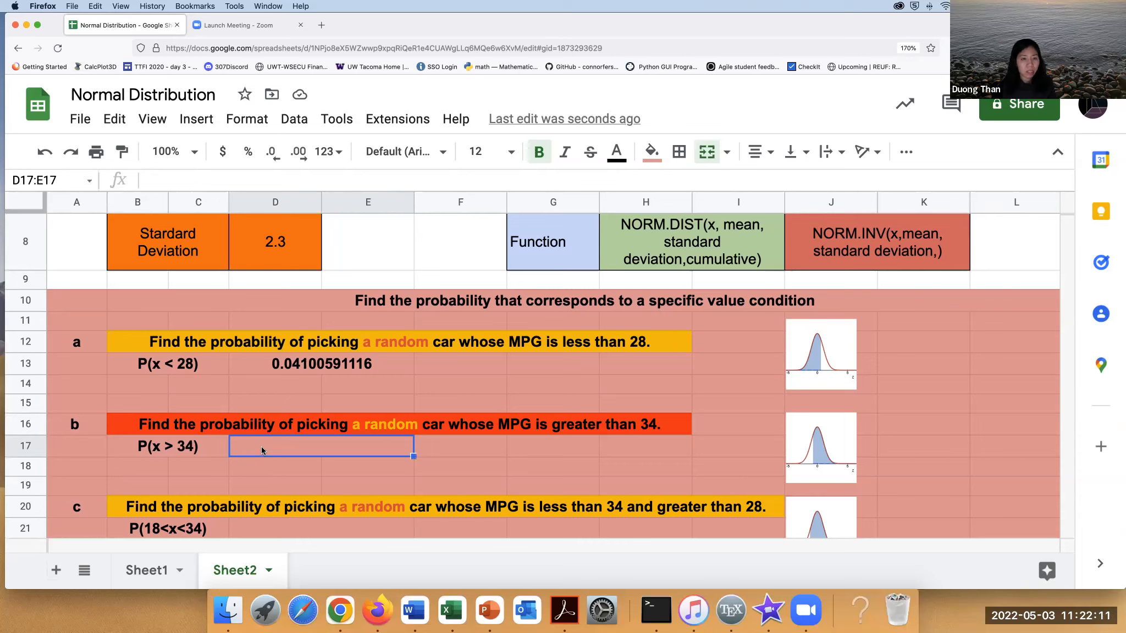
text(=1 - )
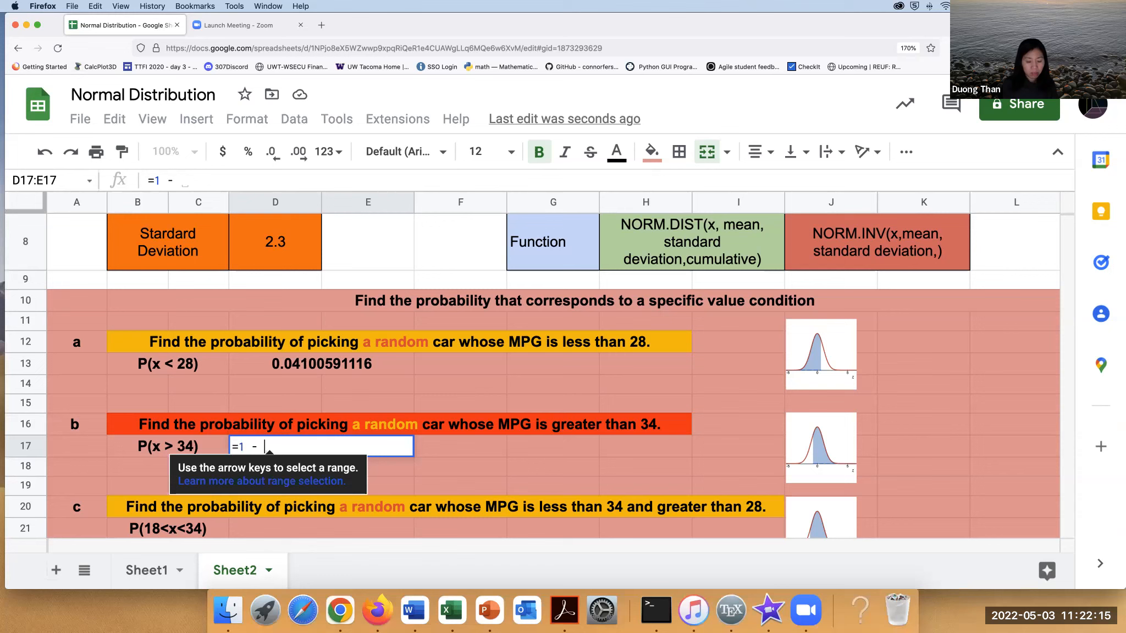
text(no)
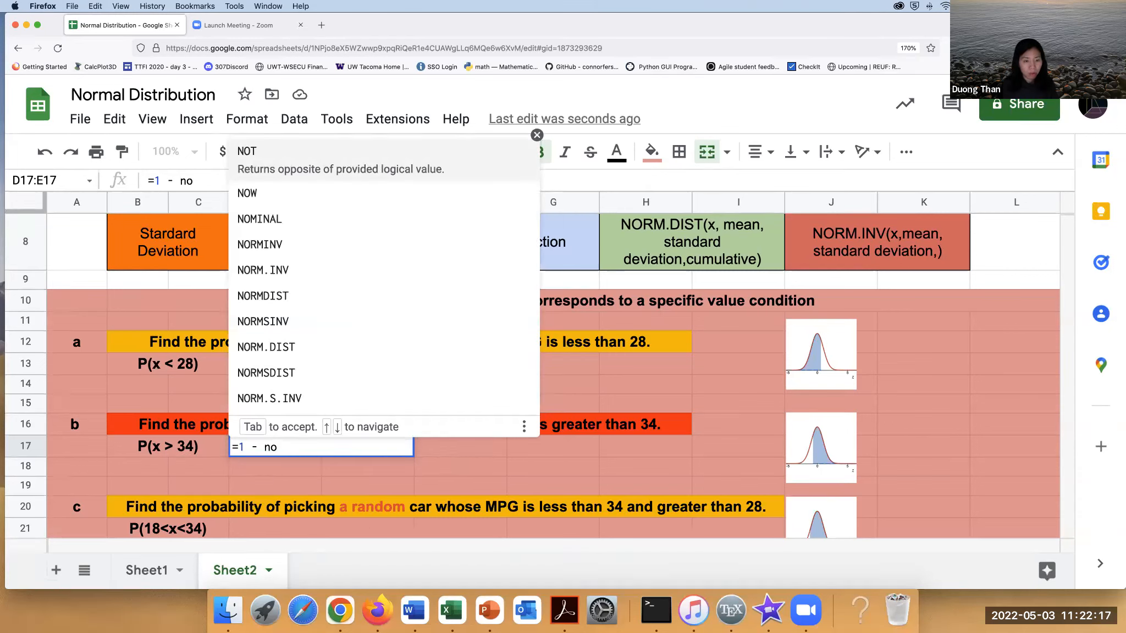
text(r)
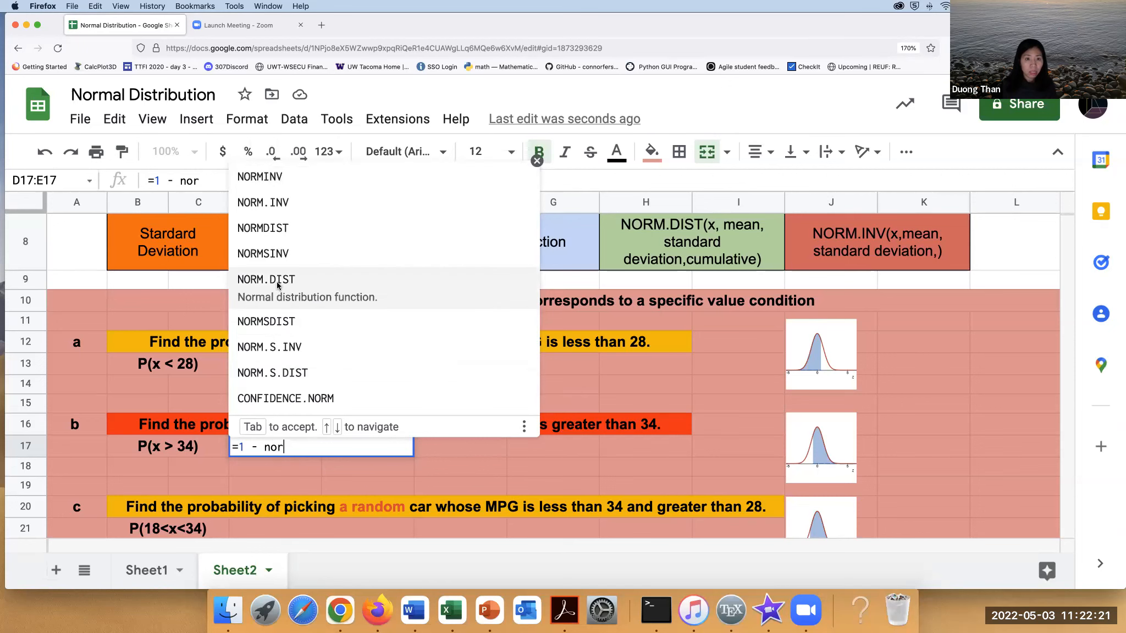
click(304, 281)
text(34,)
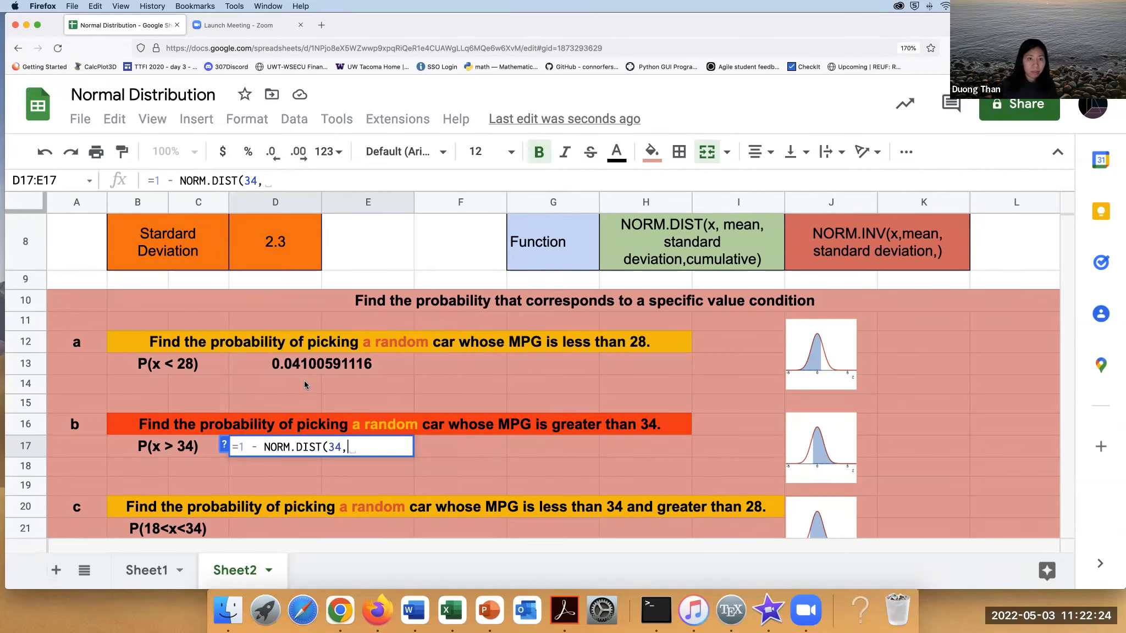
scroll(281, 417, up, 2)
click(276, 260)
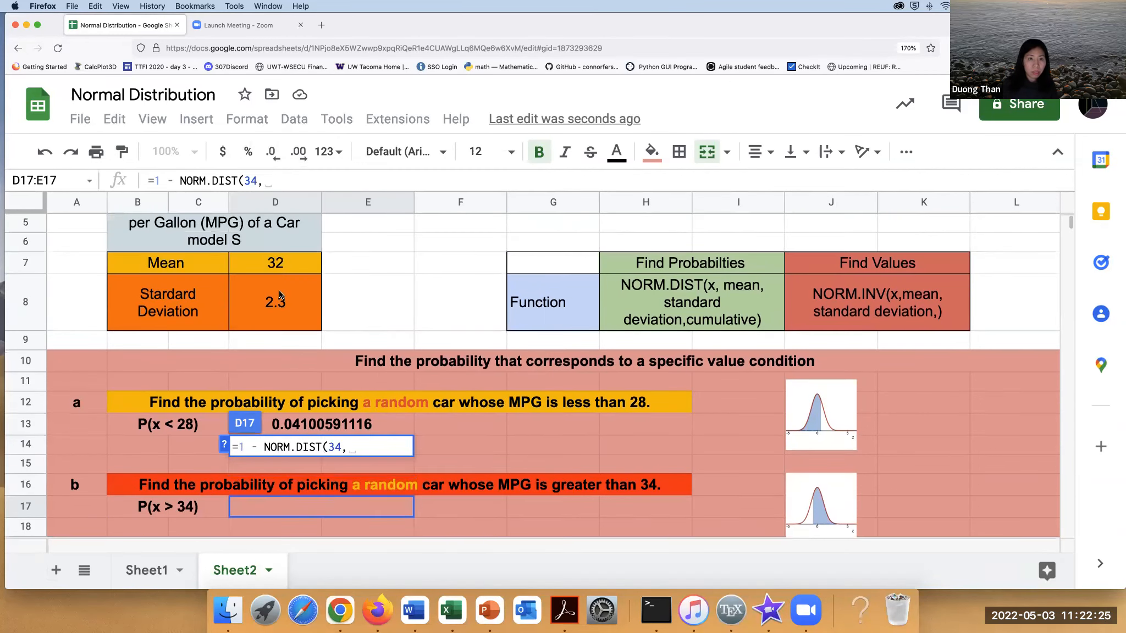
text(,)
click(287, 327)
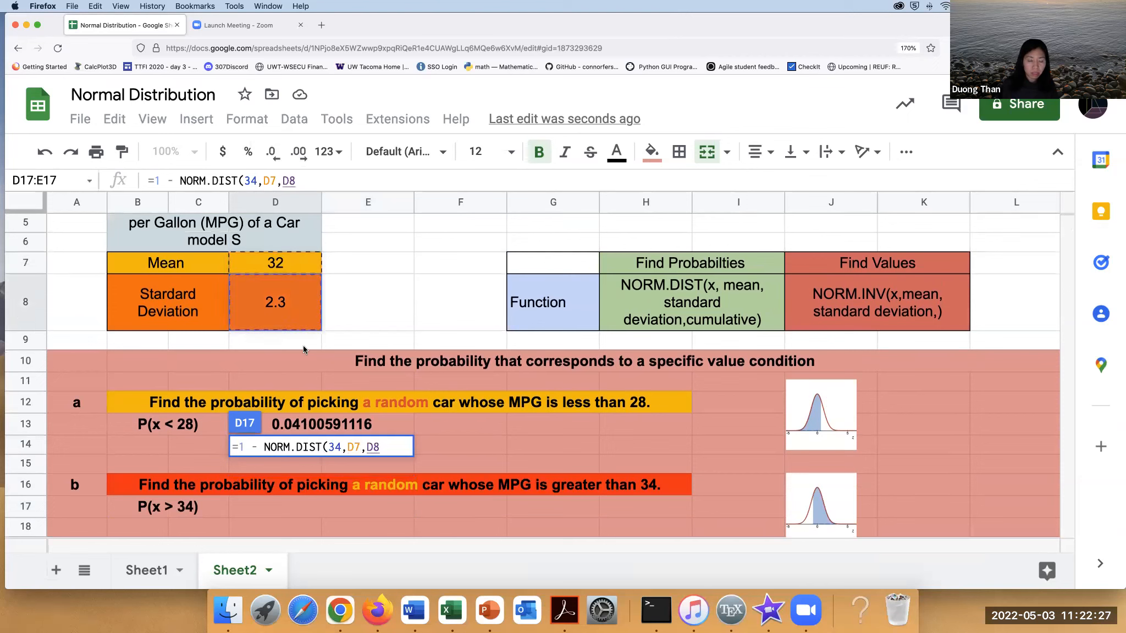
text(,TRUE))
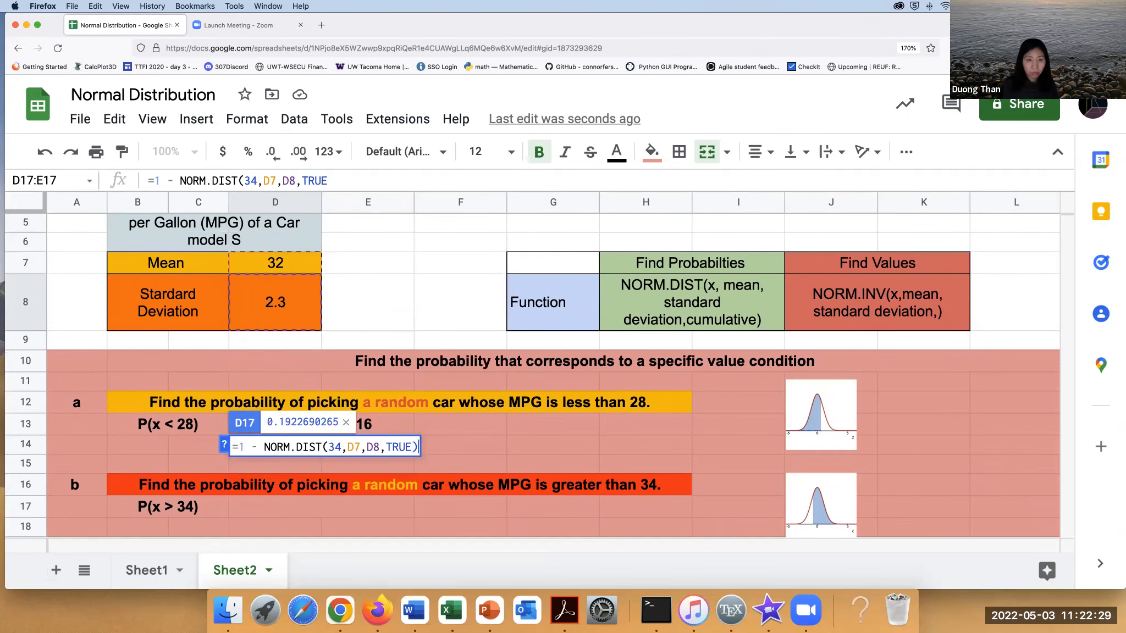
key(Return)
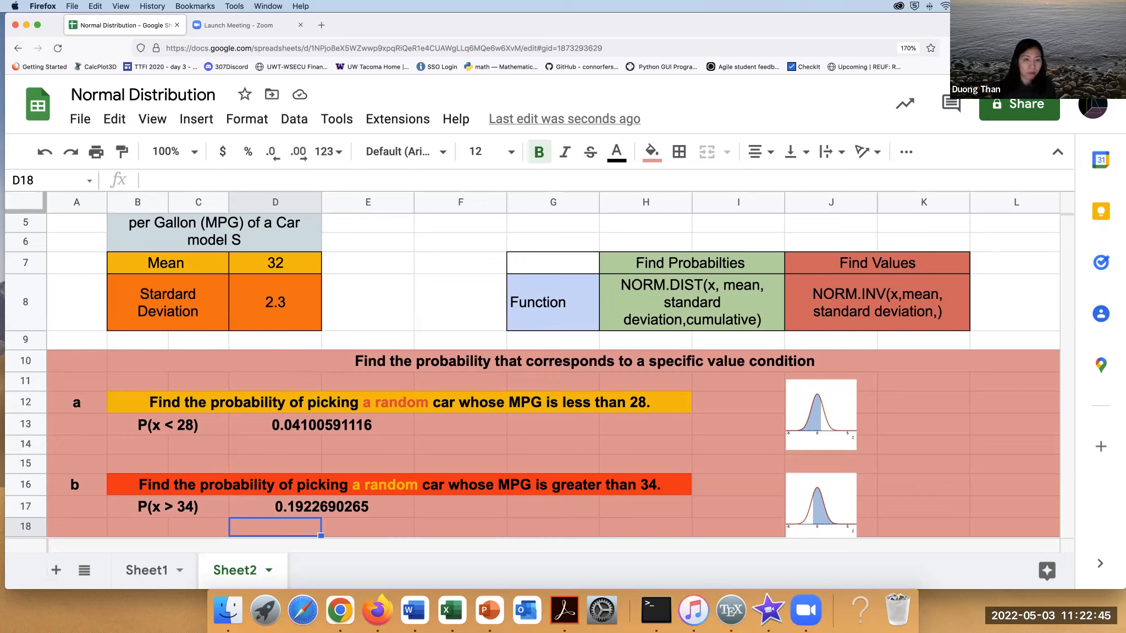
click(231, 418)
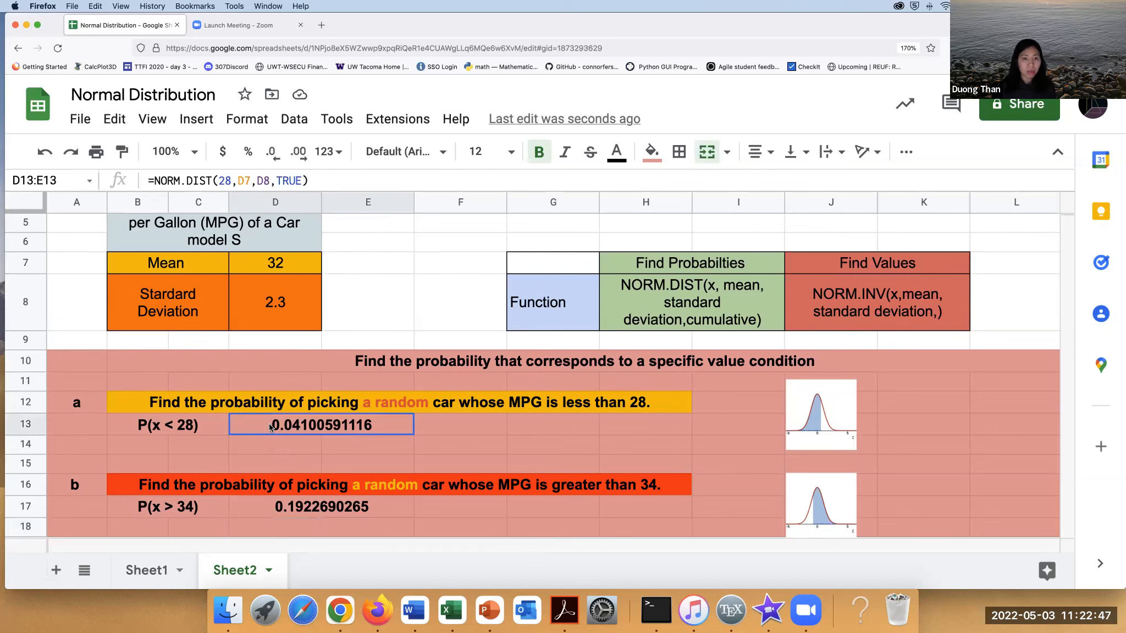
click(283, 508)
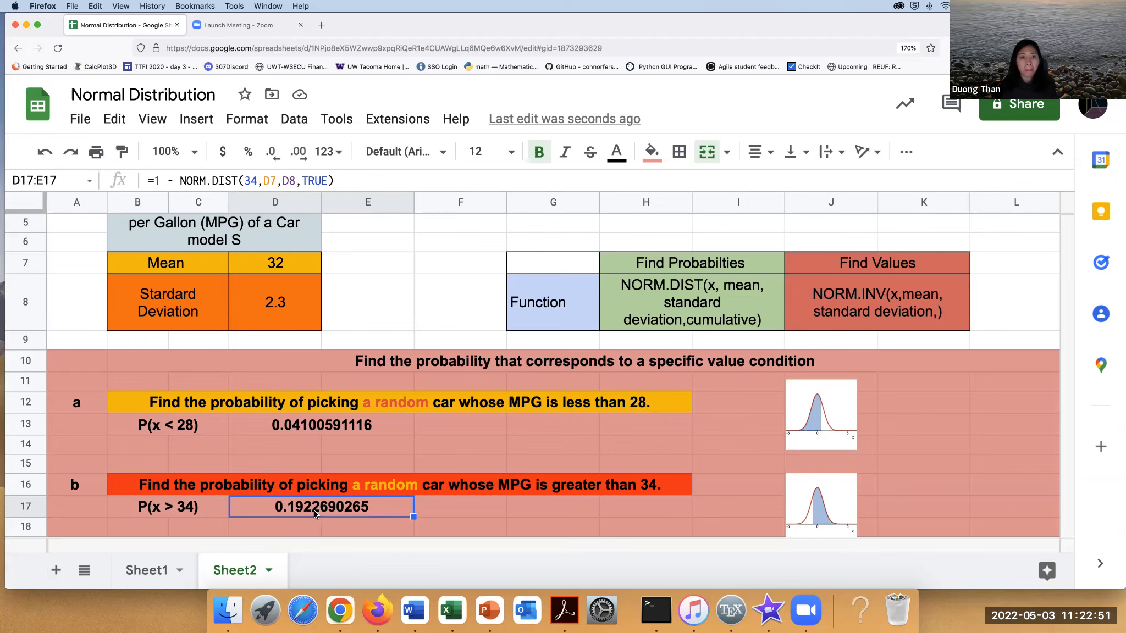
Enter the formula =NORM.DIST(34,D7,D8,TRUE) in cell D21 for question c.
scroll(306, 512, down, 4)
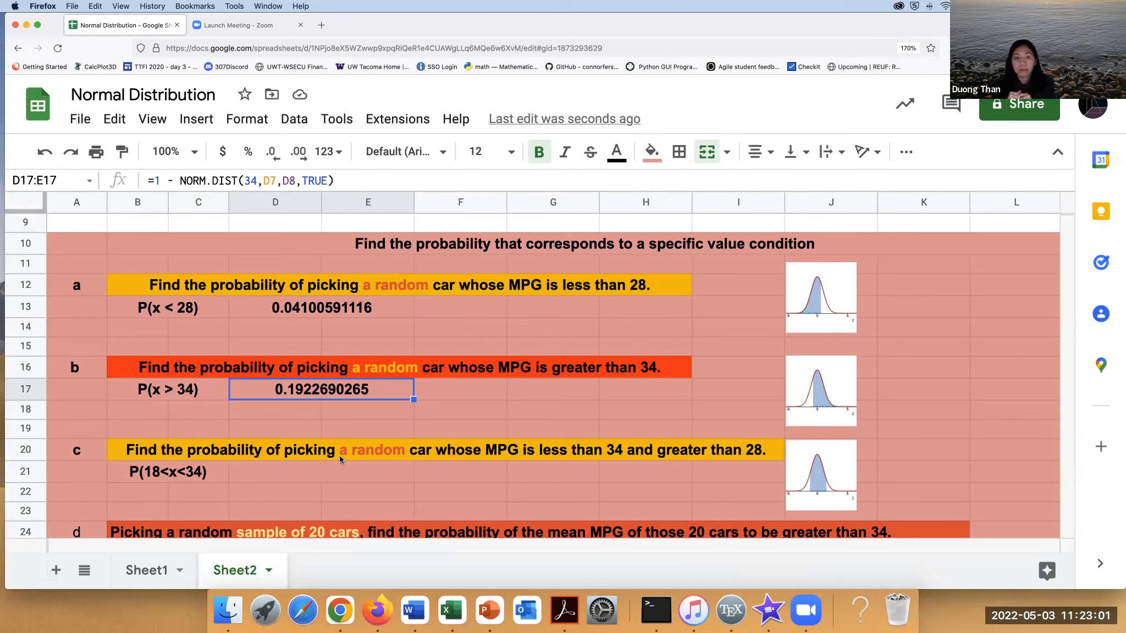
click(296, 477)
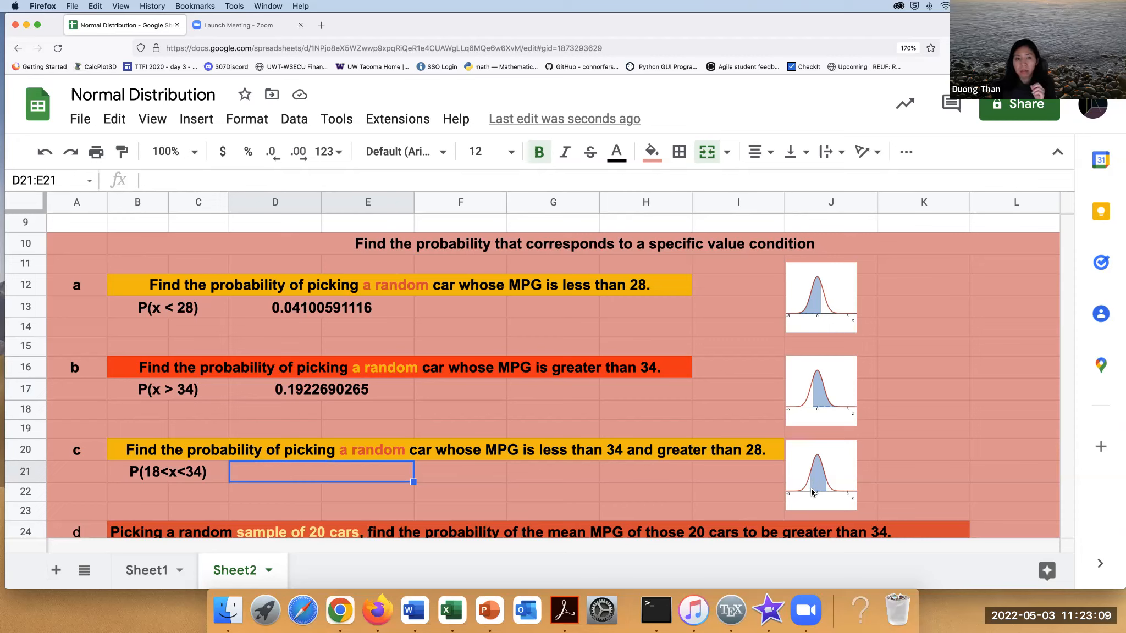
text(=)
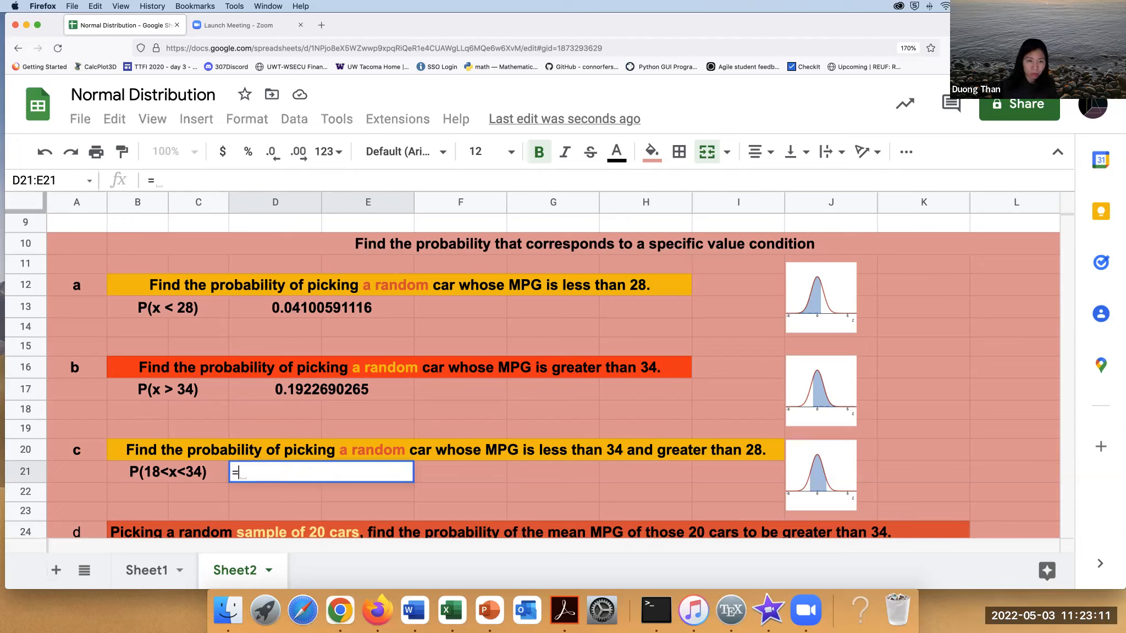
text(norm)
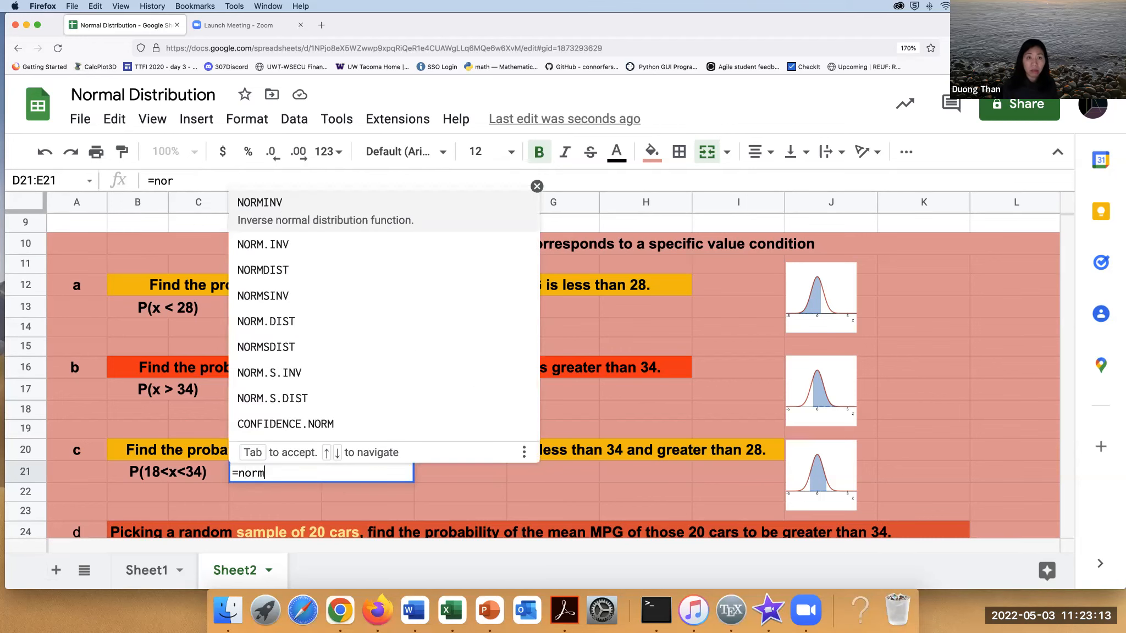
click(274, 314)
text(34,)
scroll(328, 408, up, 5)
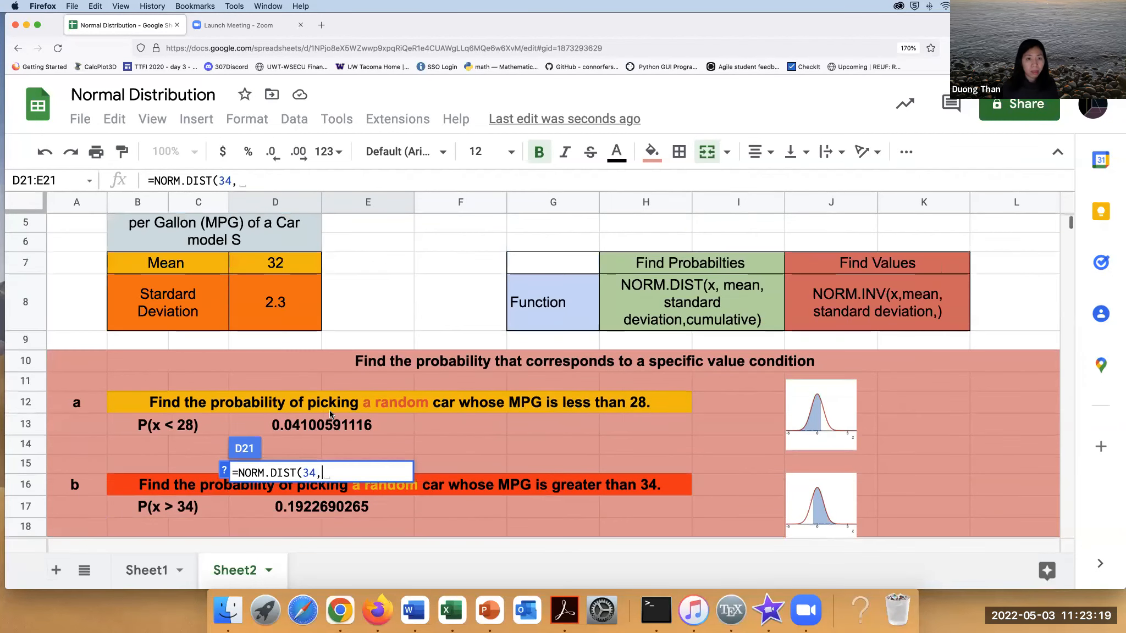
click(280, 357)
text(,)
click(258, 385)
text(,TRUE))
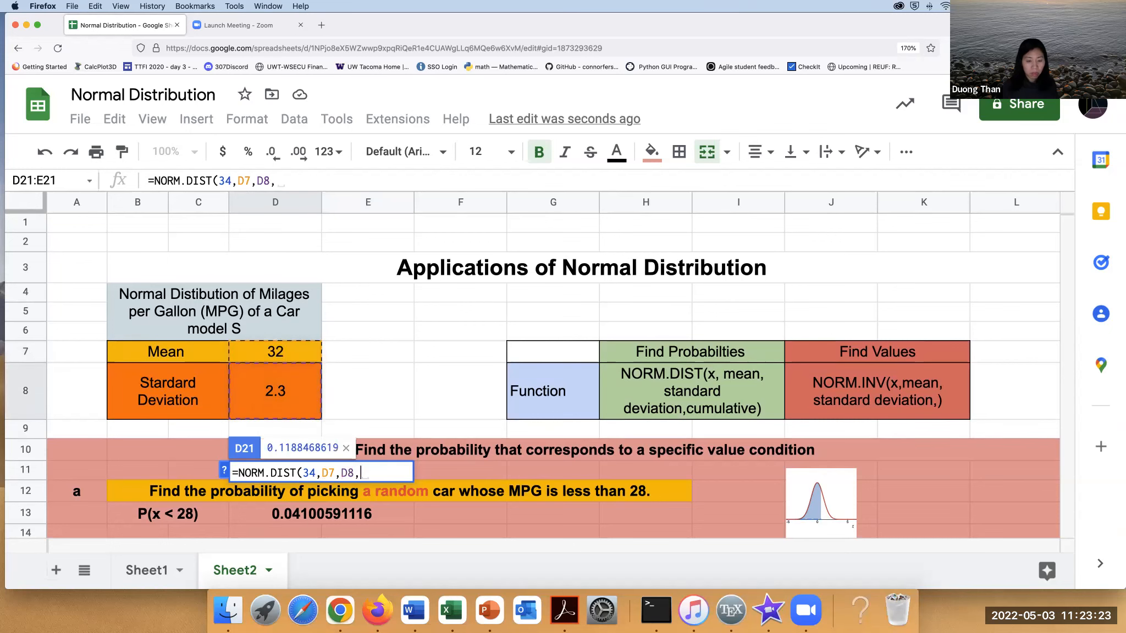
key(Return)
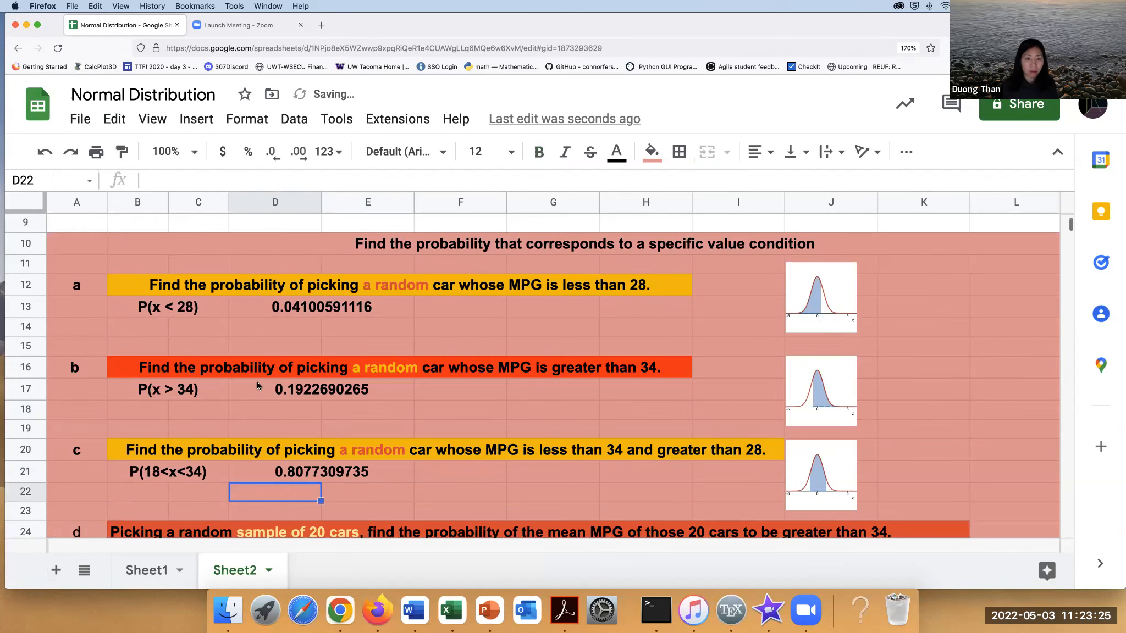
Extend the formula in D21 by subtracting NORM.DIST(28,D7,D8,TRUE) from the existing expression.
click(340, 472)
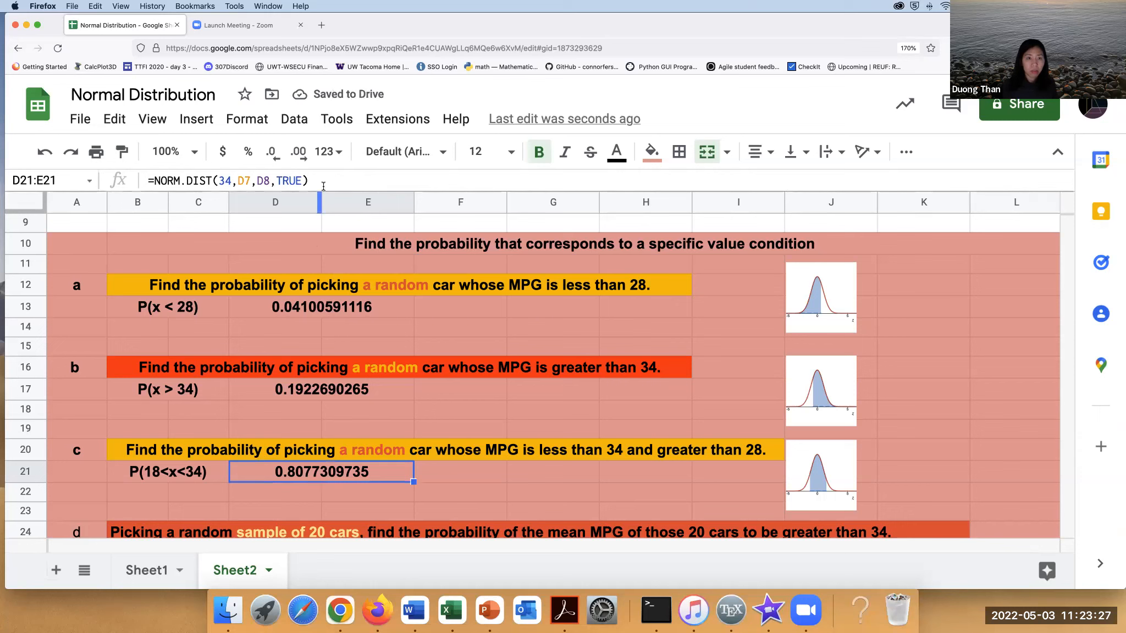
click(341, 181)
text(- nor)
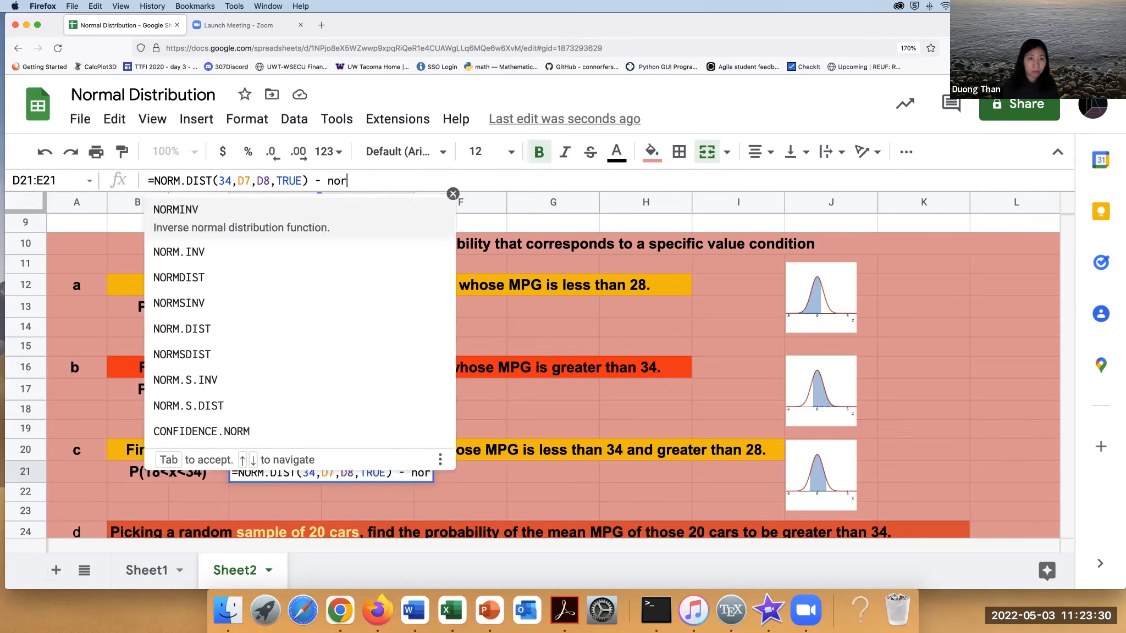
click(221, 323)
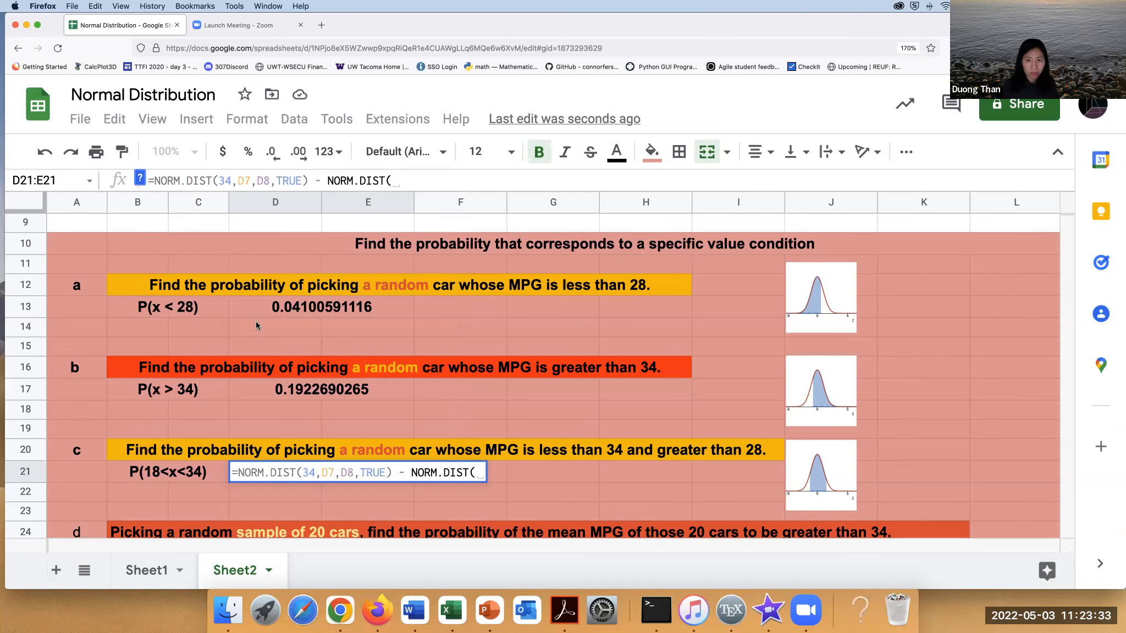
text(28,)
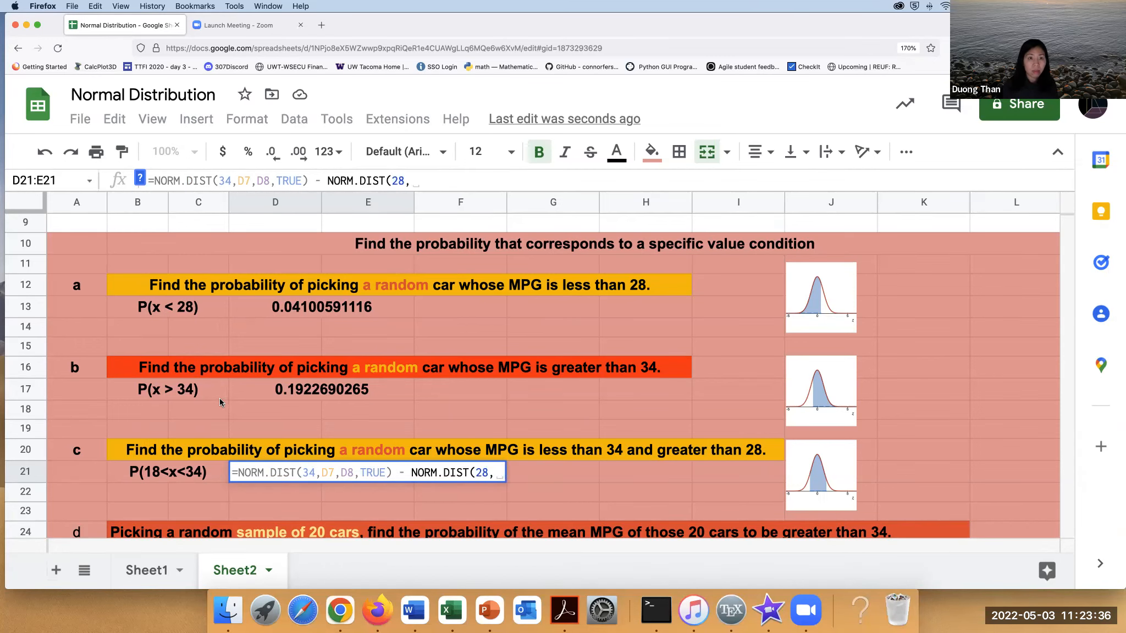
scroll(220, 401, up, 5)
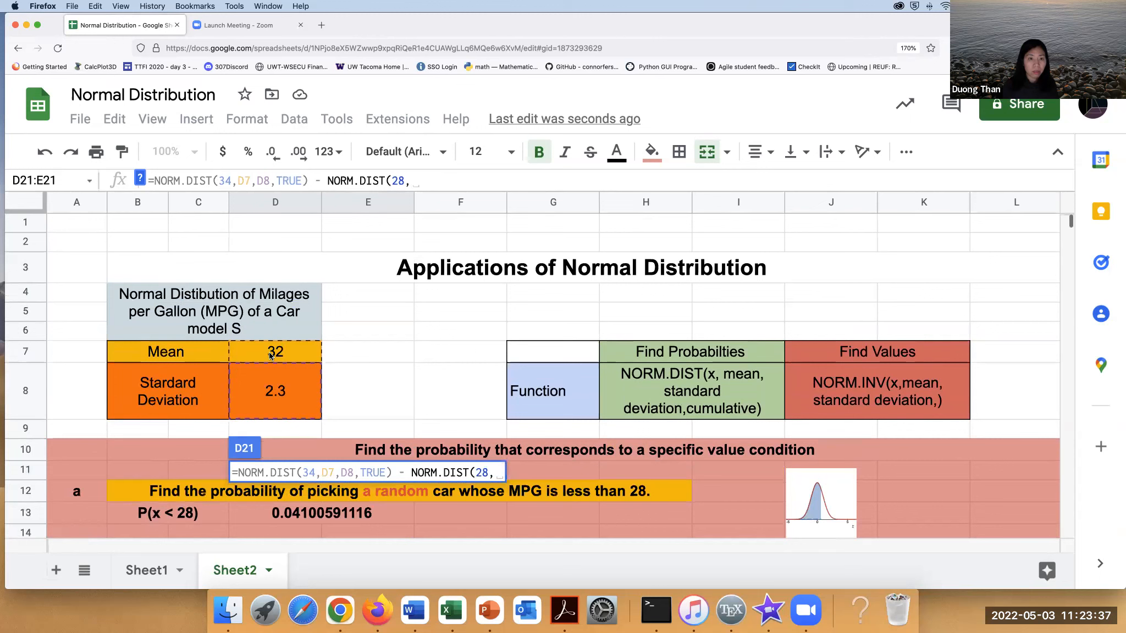
click(270, 355)
text(,)
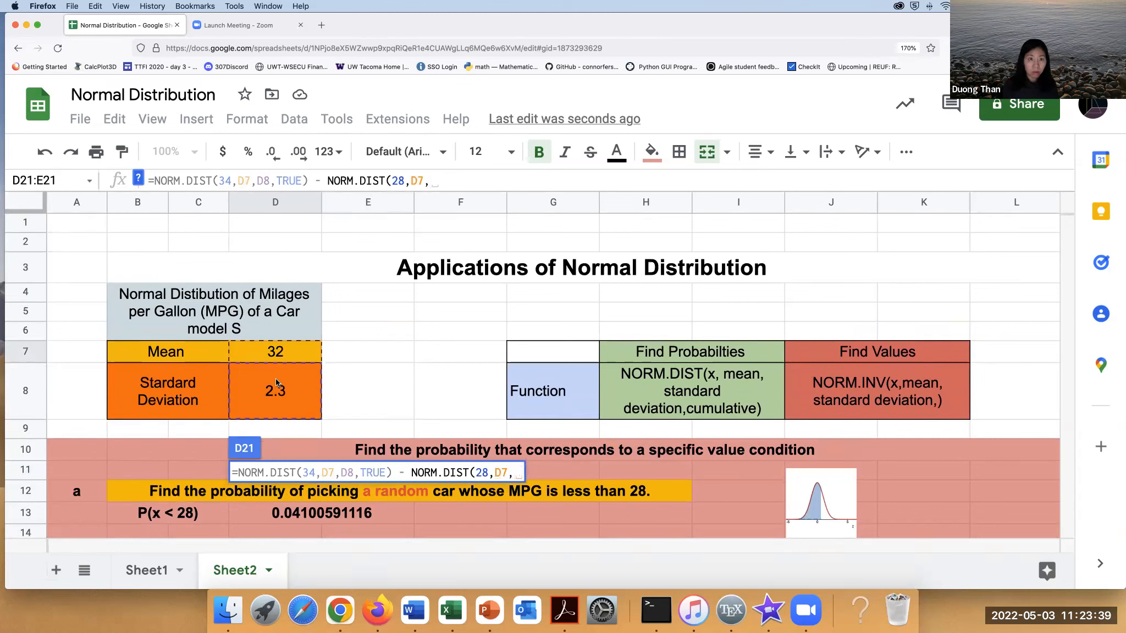
click(275, 386)
text(,TRUE))
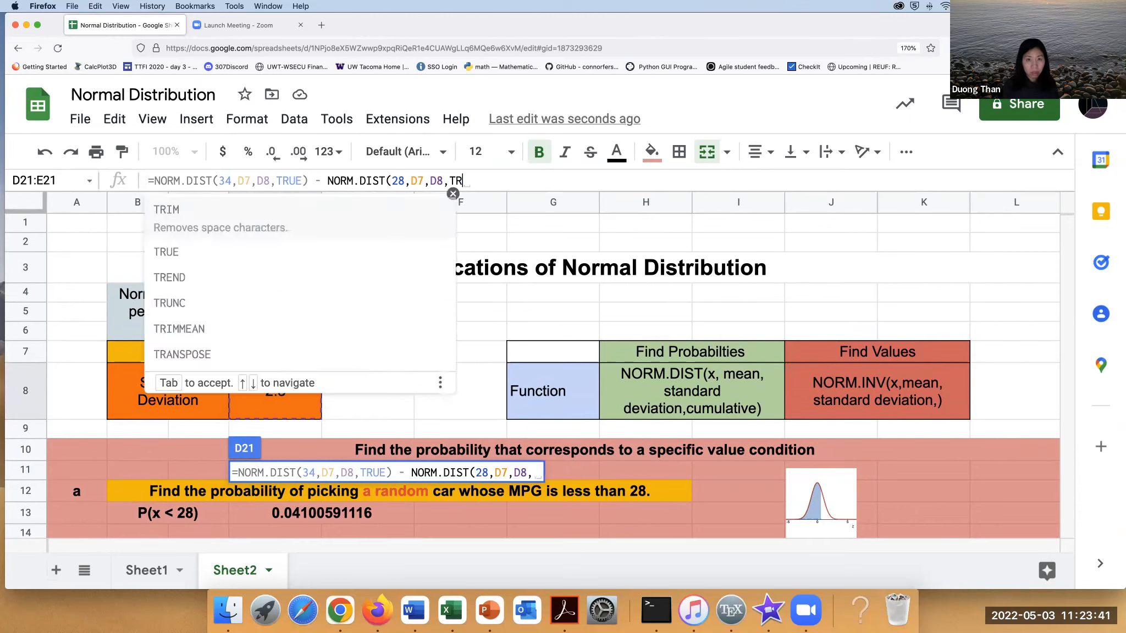
key(Return)
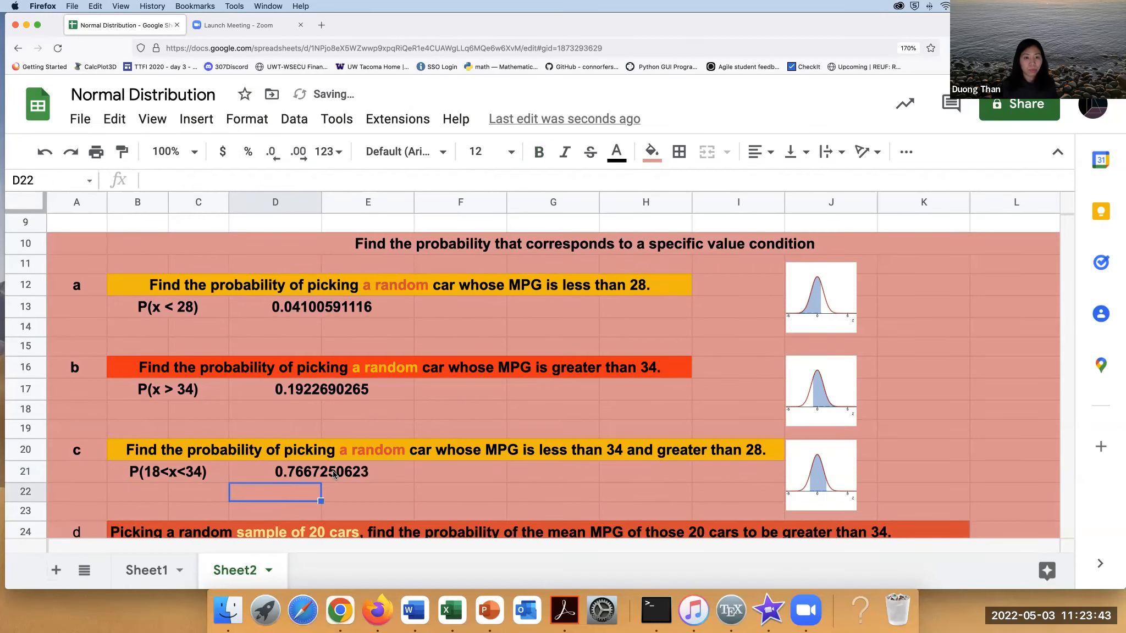
Correct the probability label in cell B21 to read P(28<x<34).
scroll(337, 475, down, 1)
click(173, 454)
click(168, 182)
key(BackSpace)
text(2)
click(341, 455)
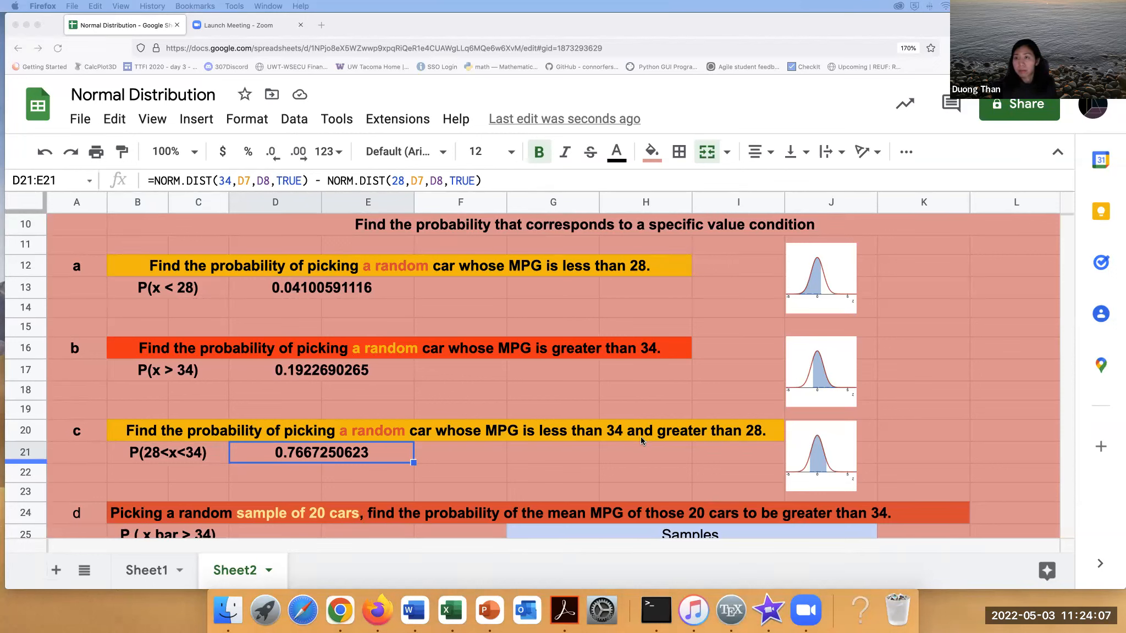
click(817, 457)
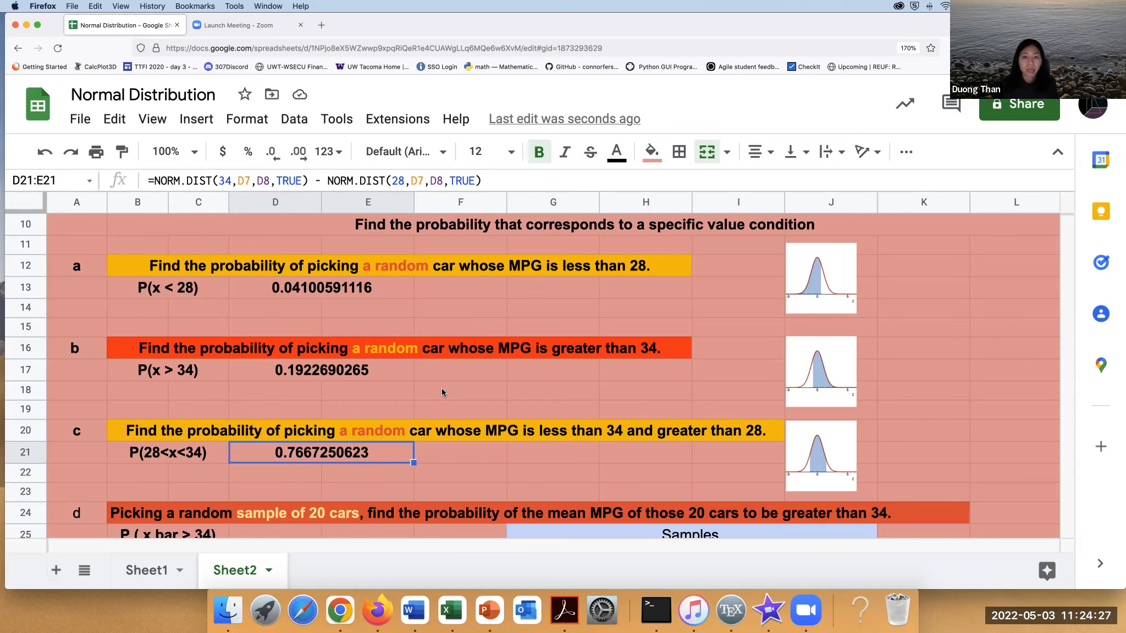
scroll(443, 390, down, 3)
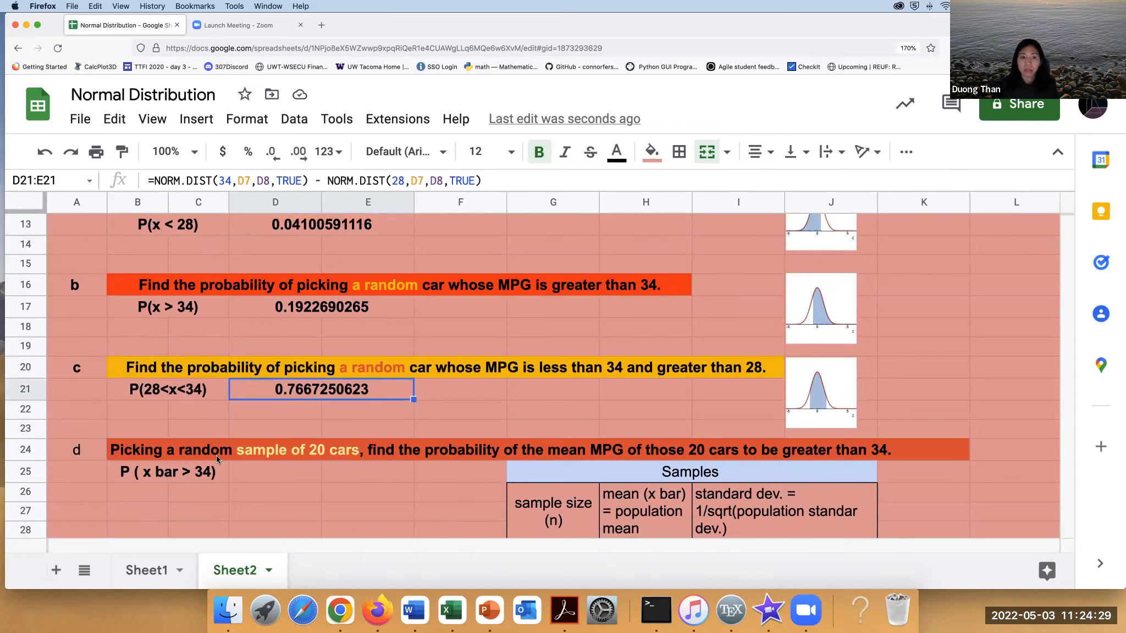
click(215, 456)
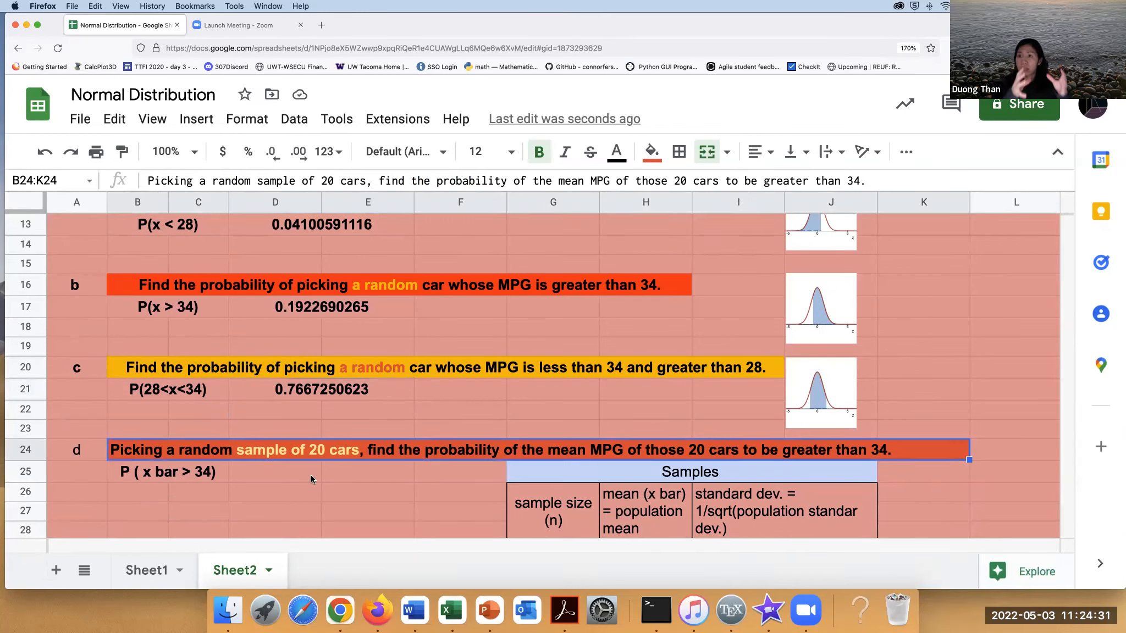
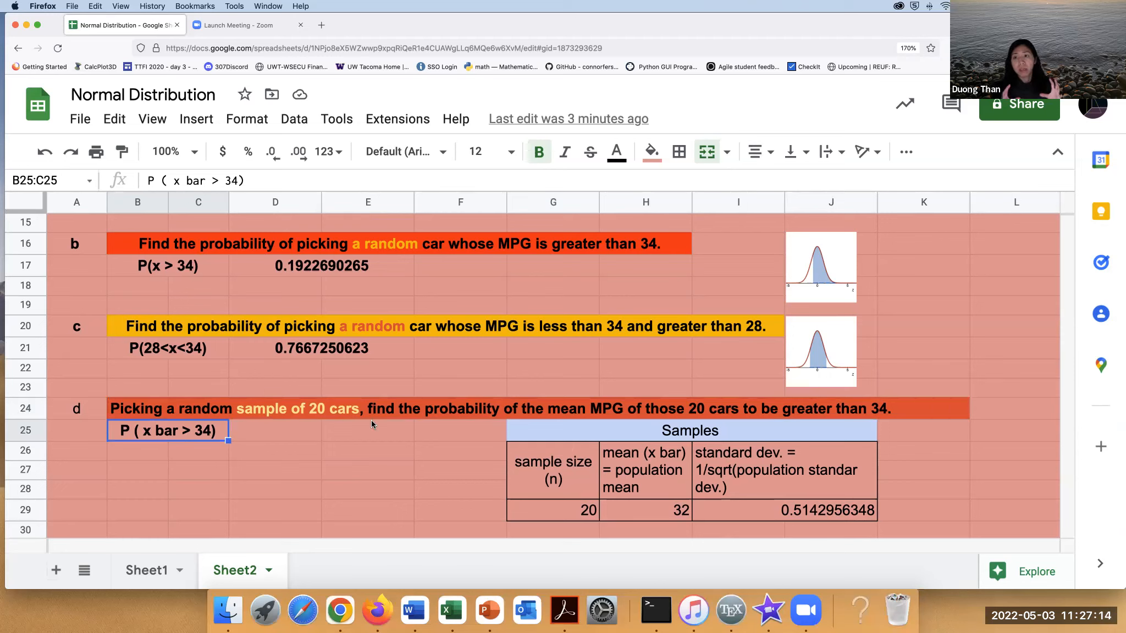
Enter the formula =NORM.DIST(34, H29, I29,TRUE) in cell D25 for question d.
click(266, 432)
text(=)
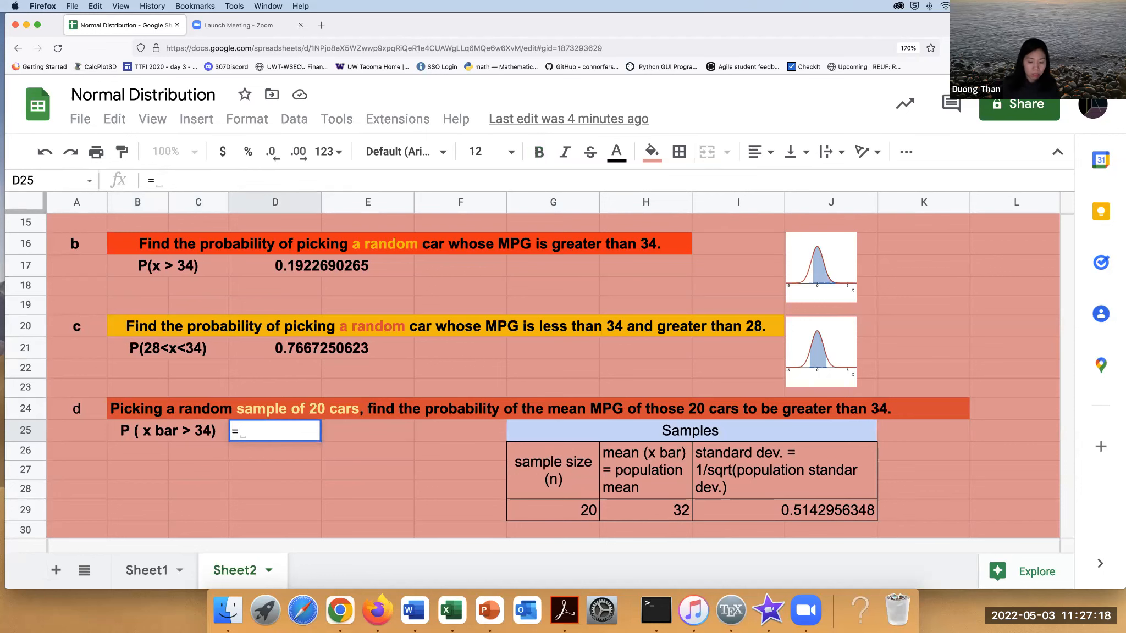
text(nor)
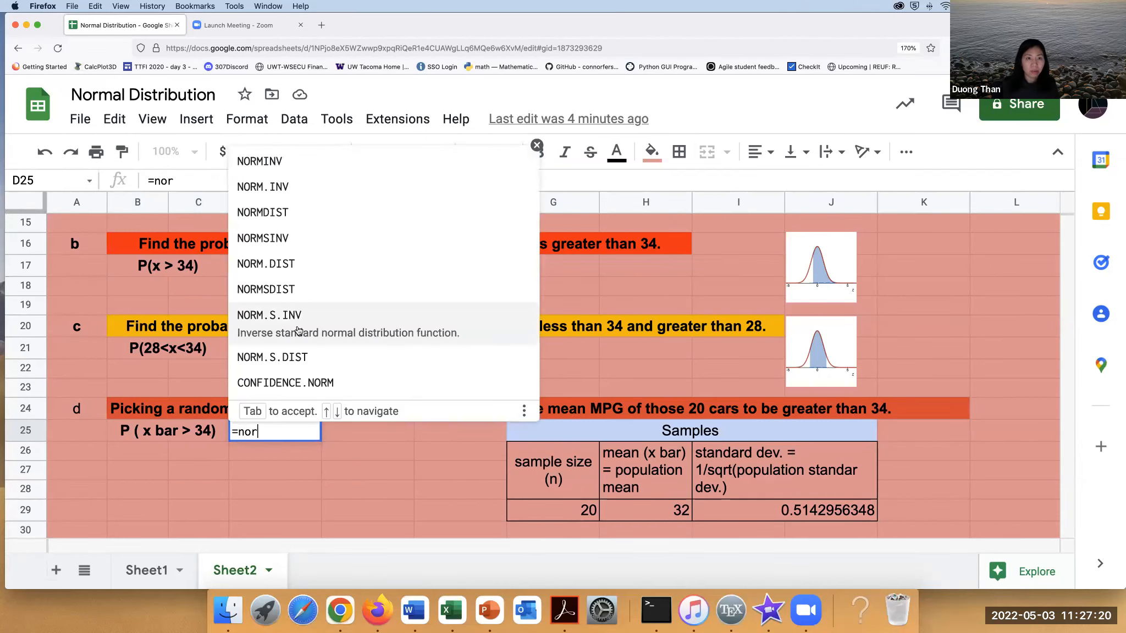
click(286, 263)
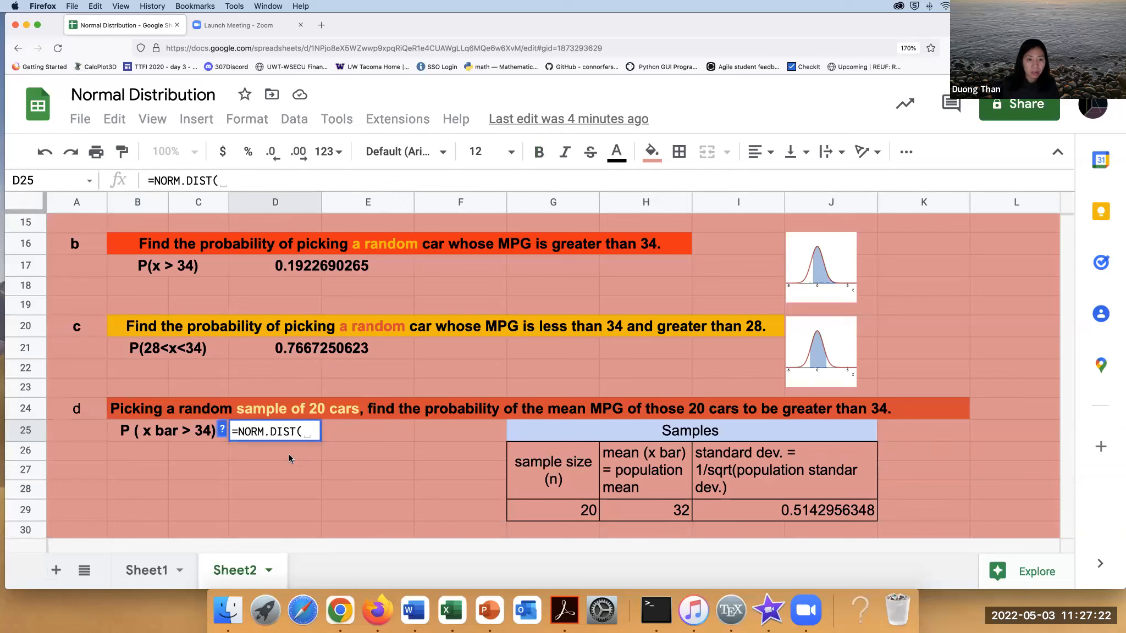
text(34,)
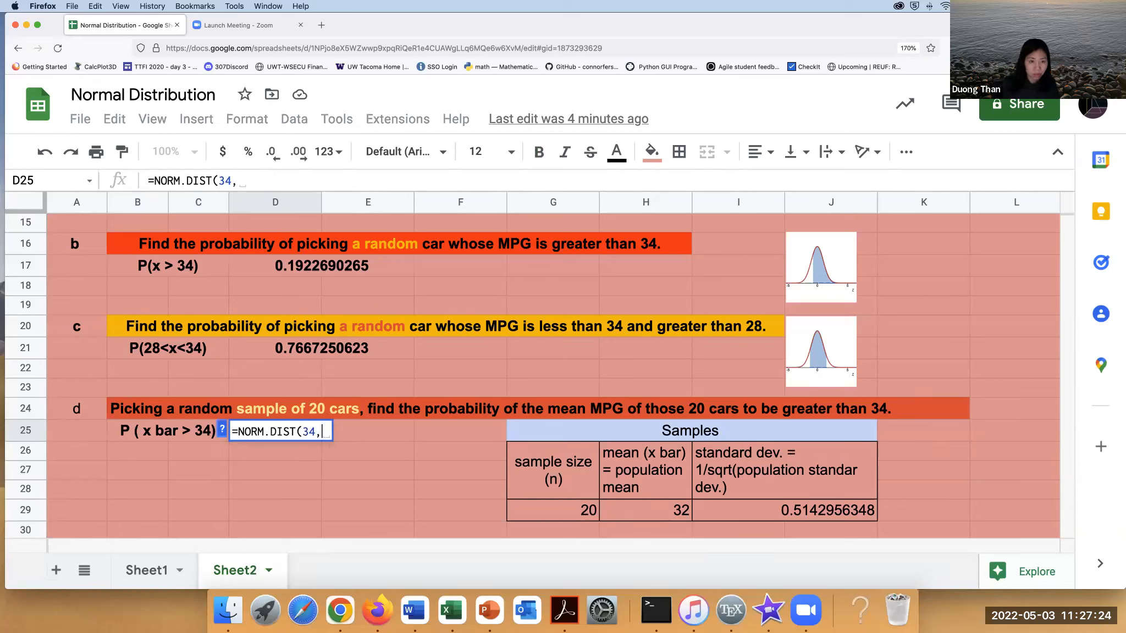
click(633, 513)
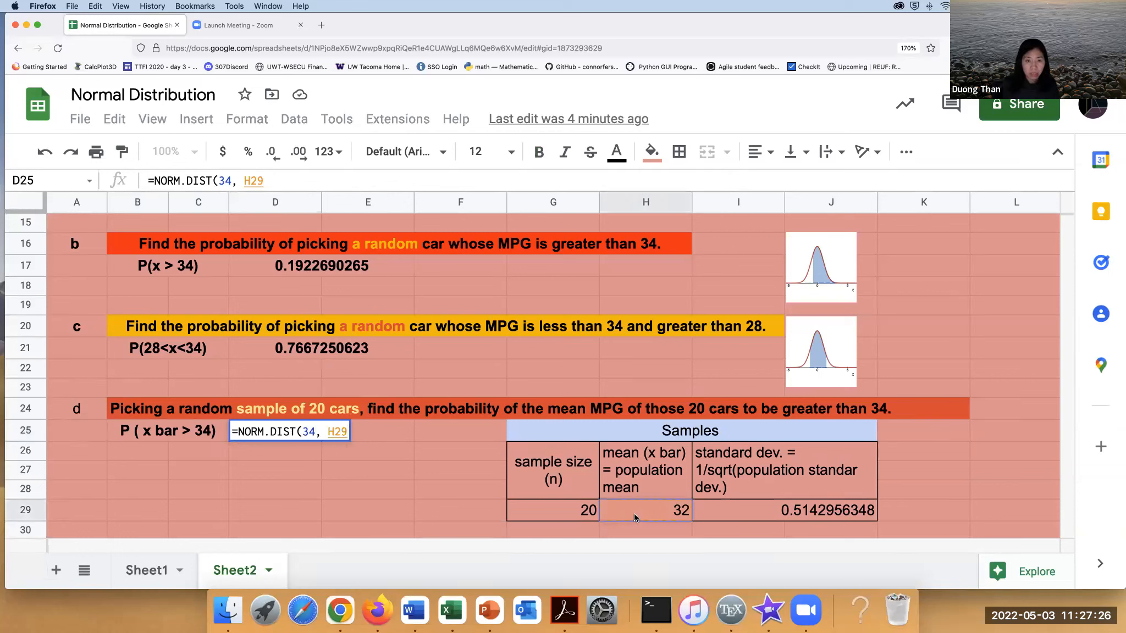
text(,)
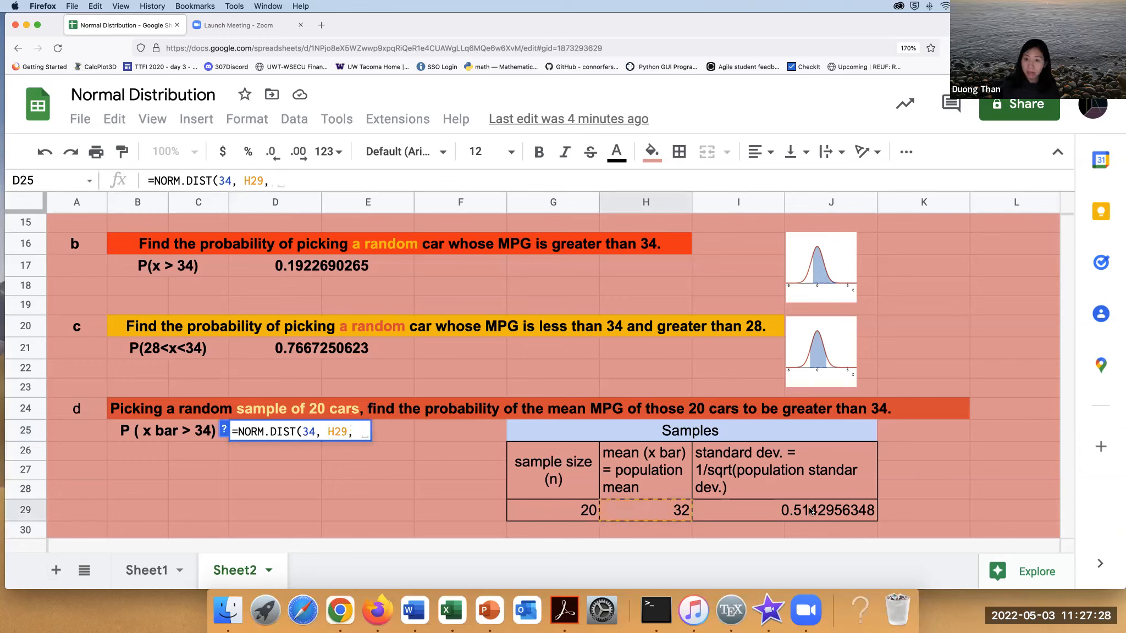
click(811, 511)
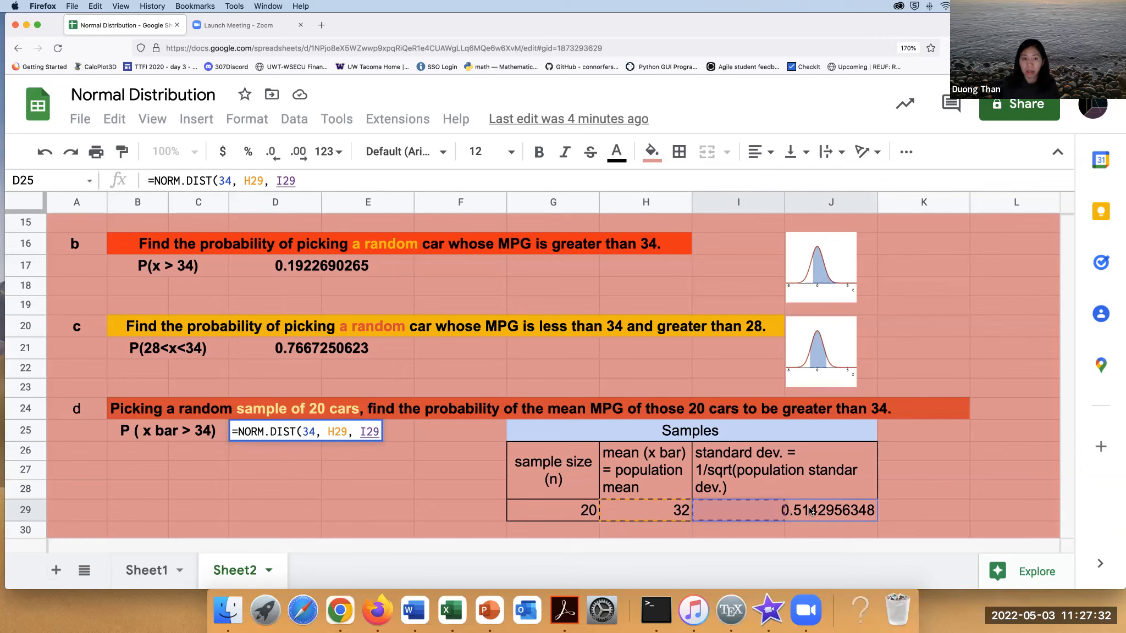
text())
key(BackSpace)
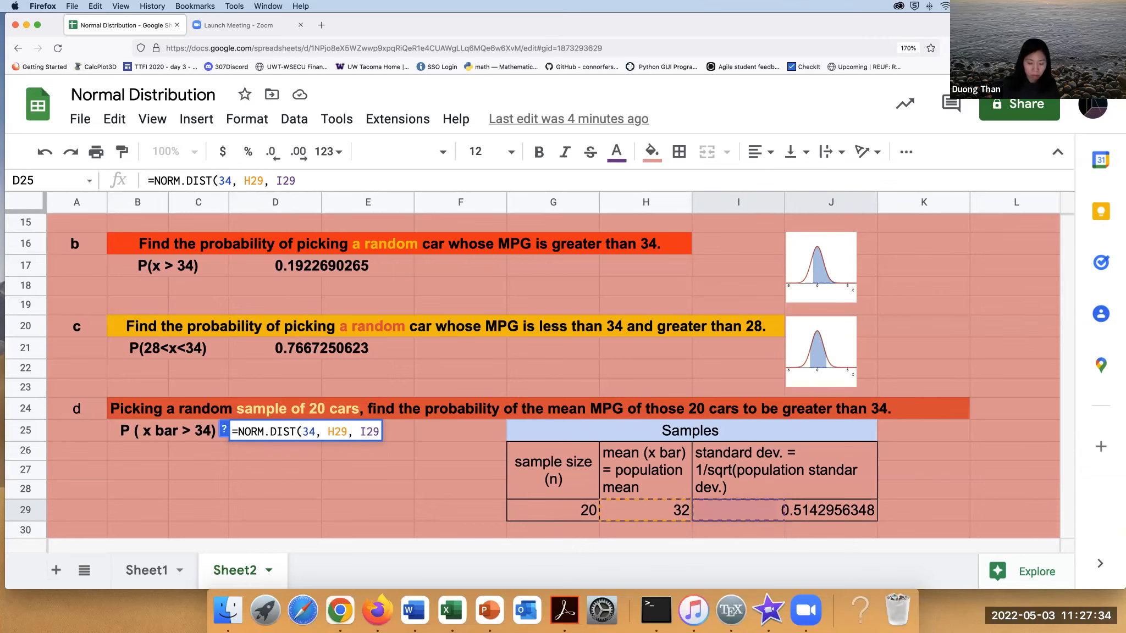
text(,TRUE))
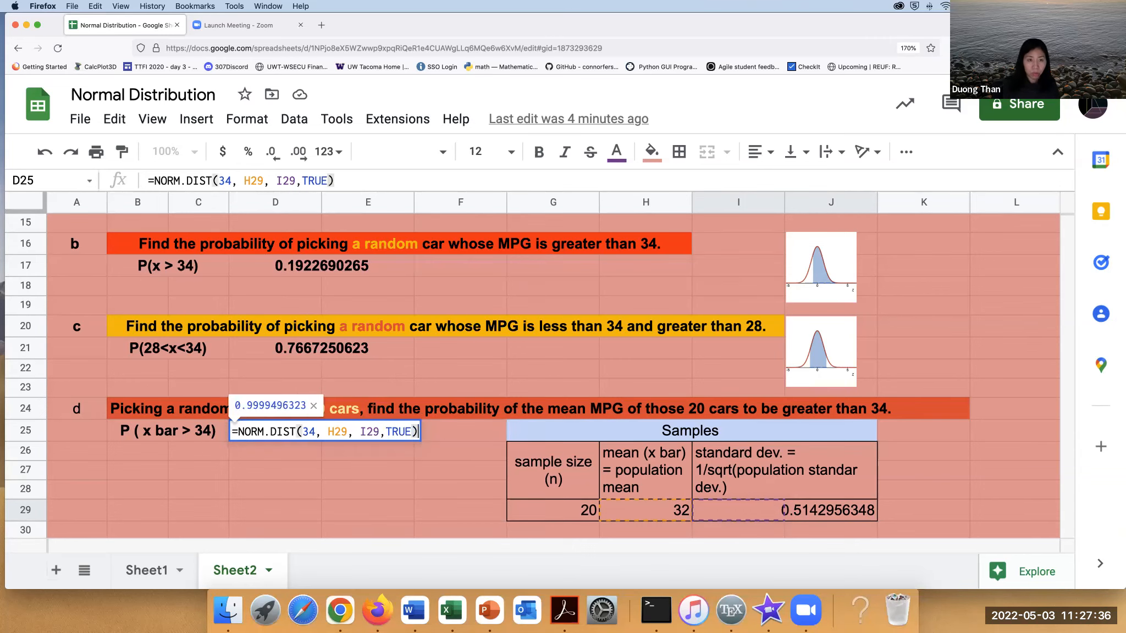
key(Return)
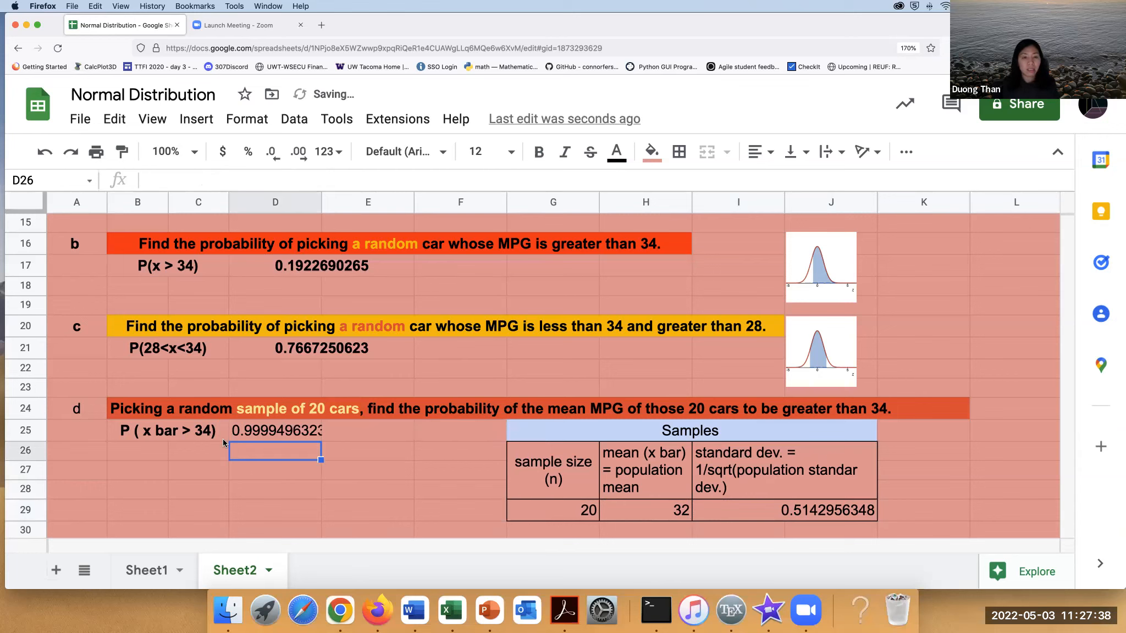
Merge cells D25 and E25 so the question d result has room for its full value.
click(253, 431)
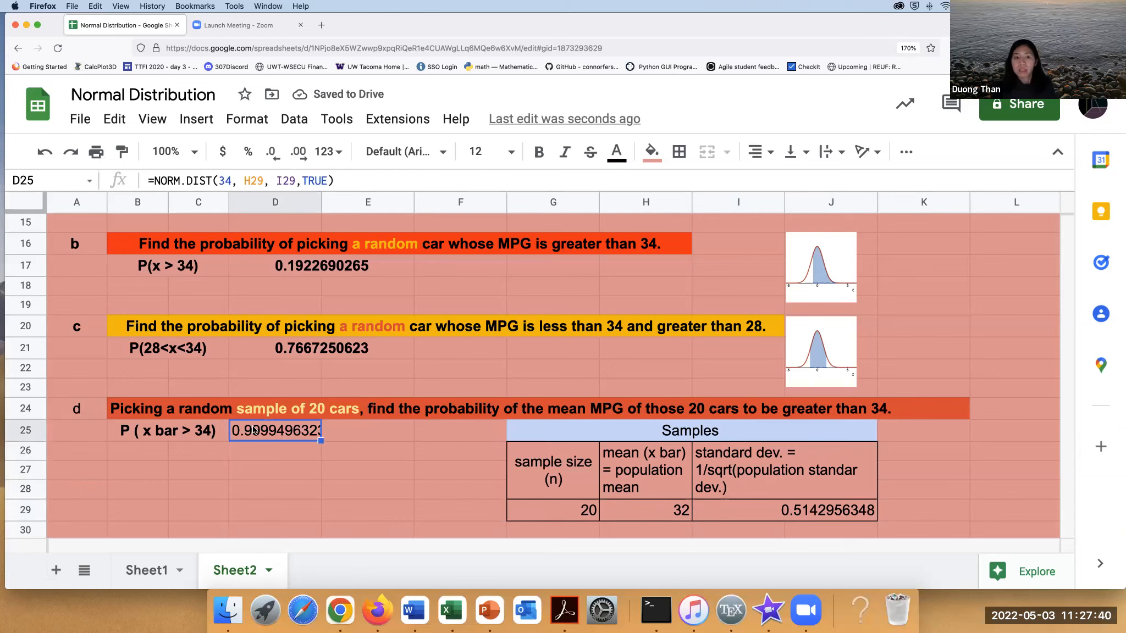
drag(254, 431, 363, 431)
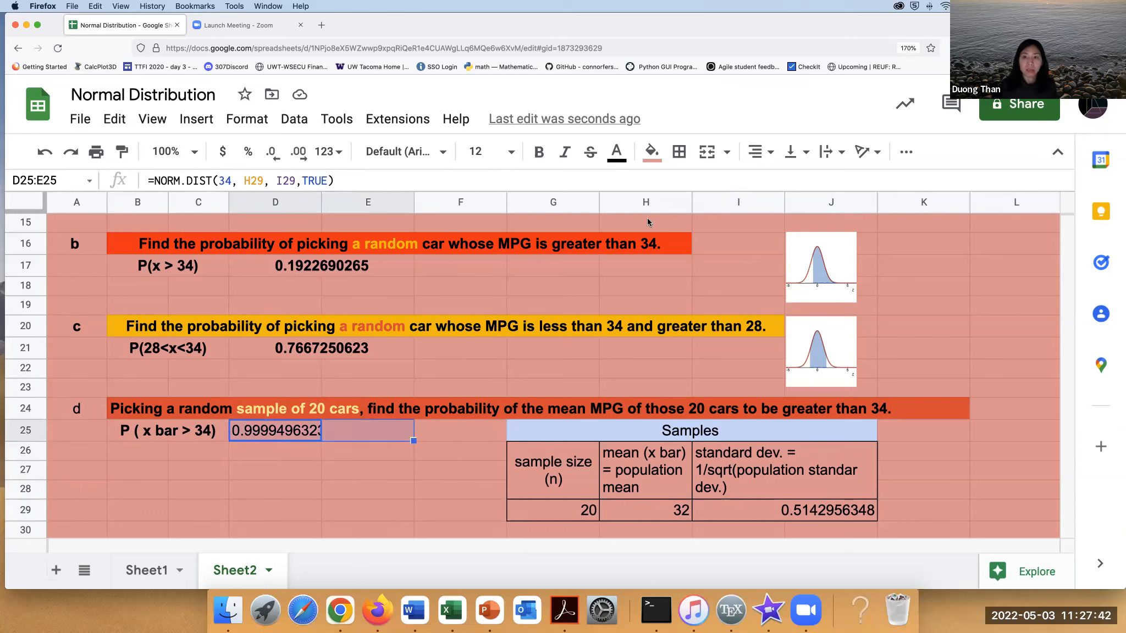
click(696, 157)
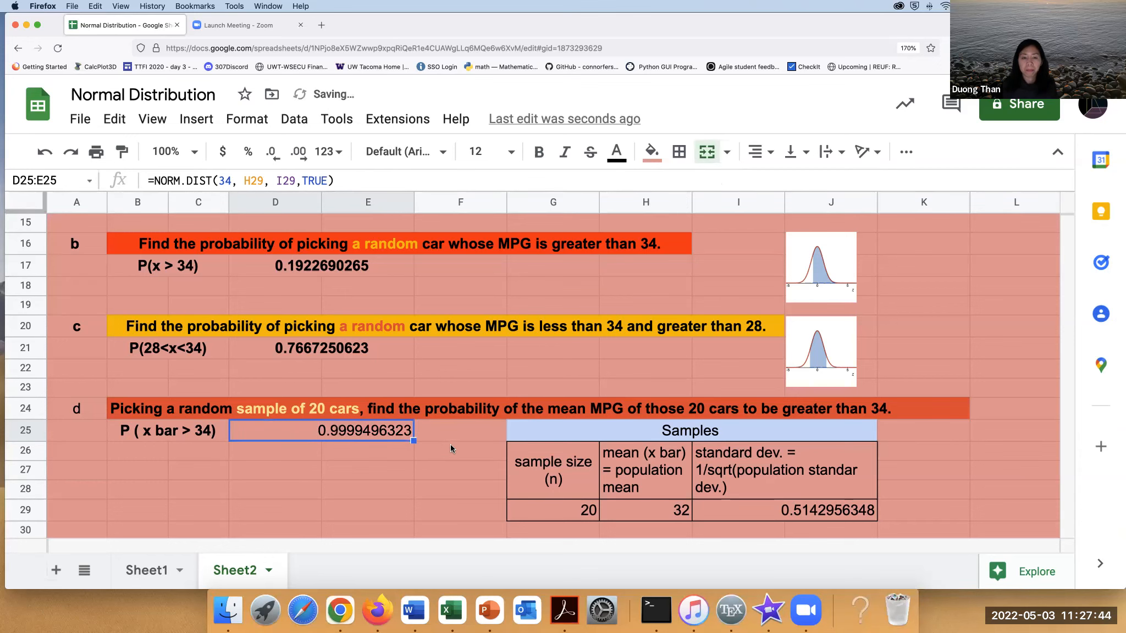
click(448, 437)
Change the question d formula to the upper-tail probability =1-NORM.DIST(34, H29, I29,TRUE).
scroll(410, 466, up, 2)
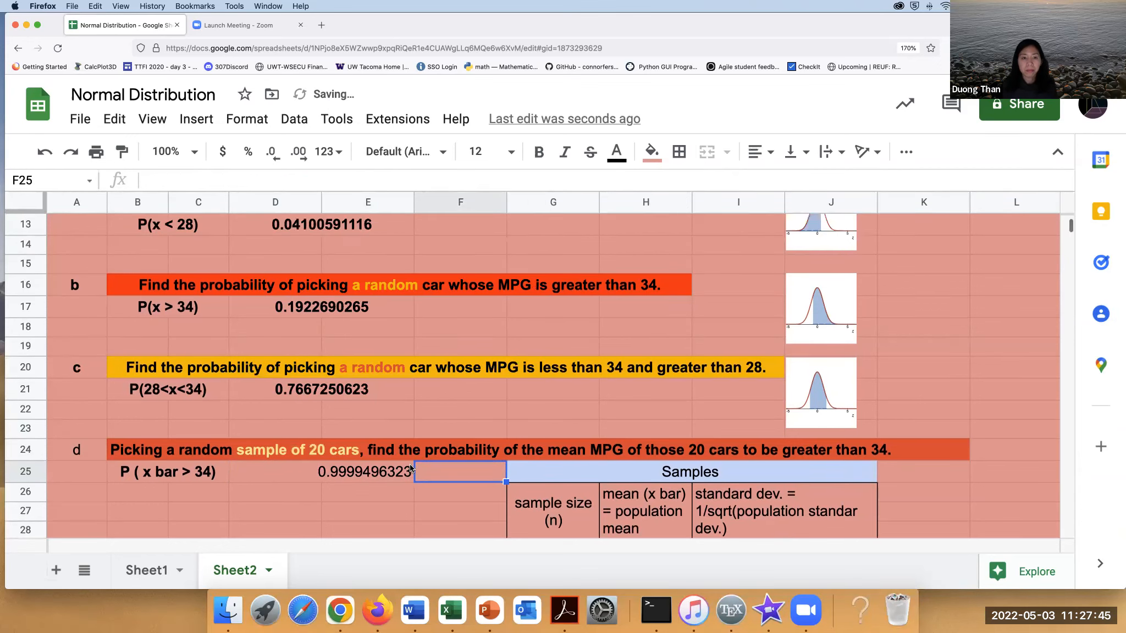
click(346, 478)
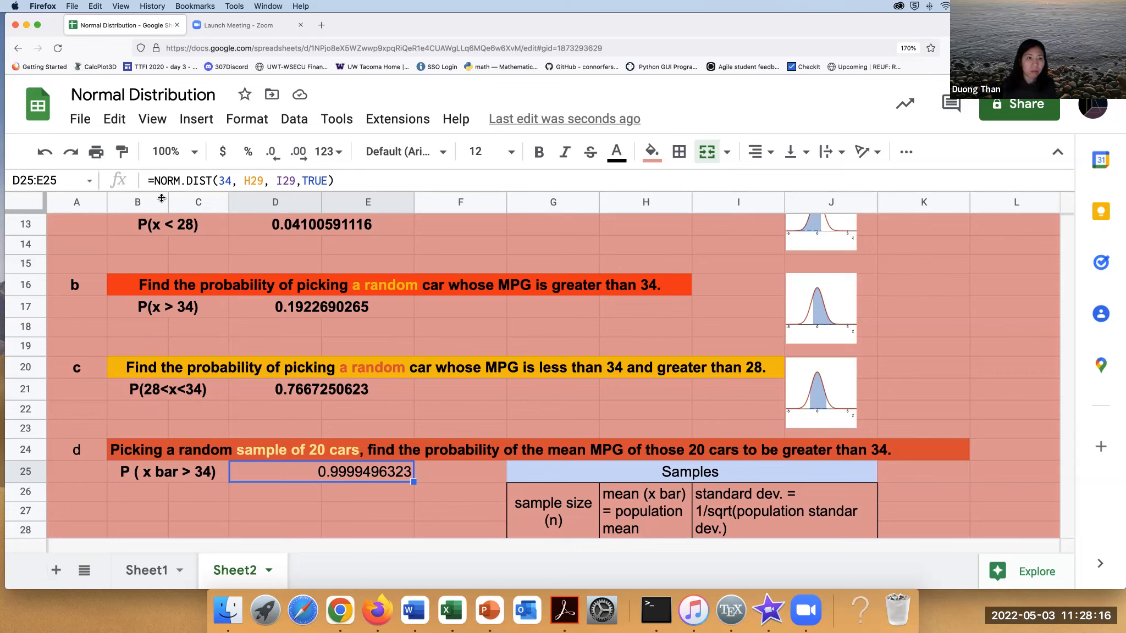
click(155, 180)
text(1-)
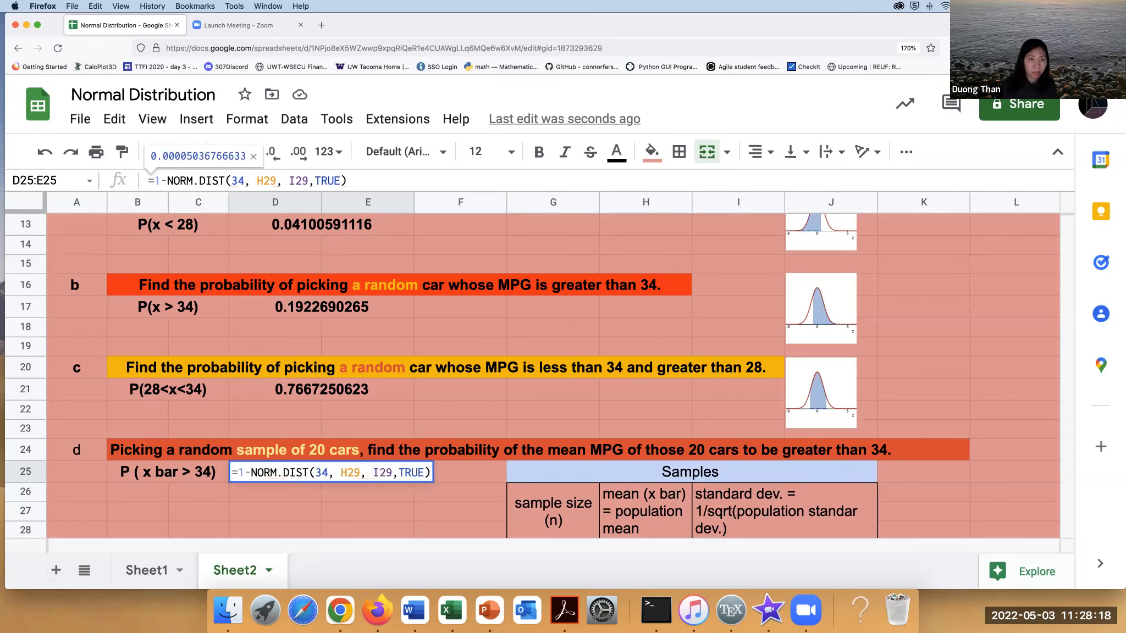
key(Return)
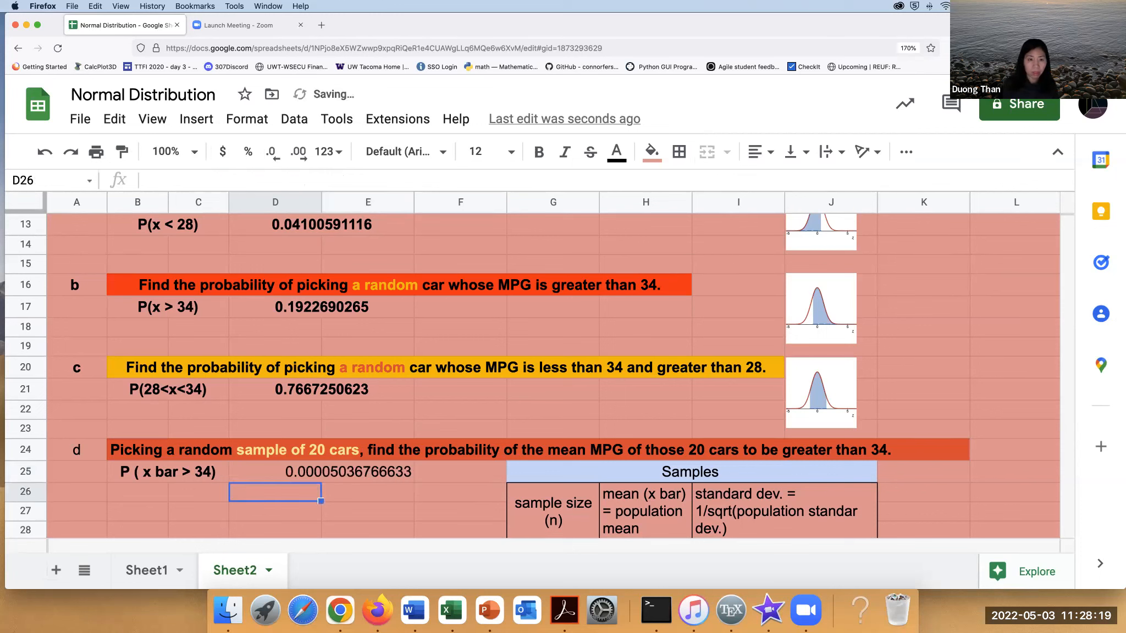
Compare the sample-mean probability in D25 with the single-car probability in D17, checking the sample standard deviation and the wording of questions c and d.
click(269, 476)
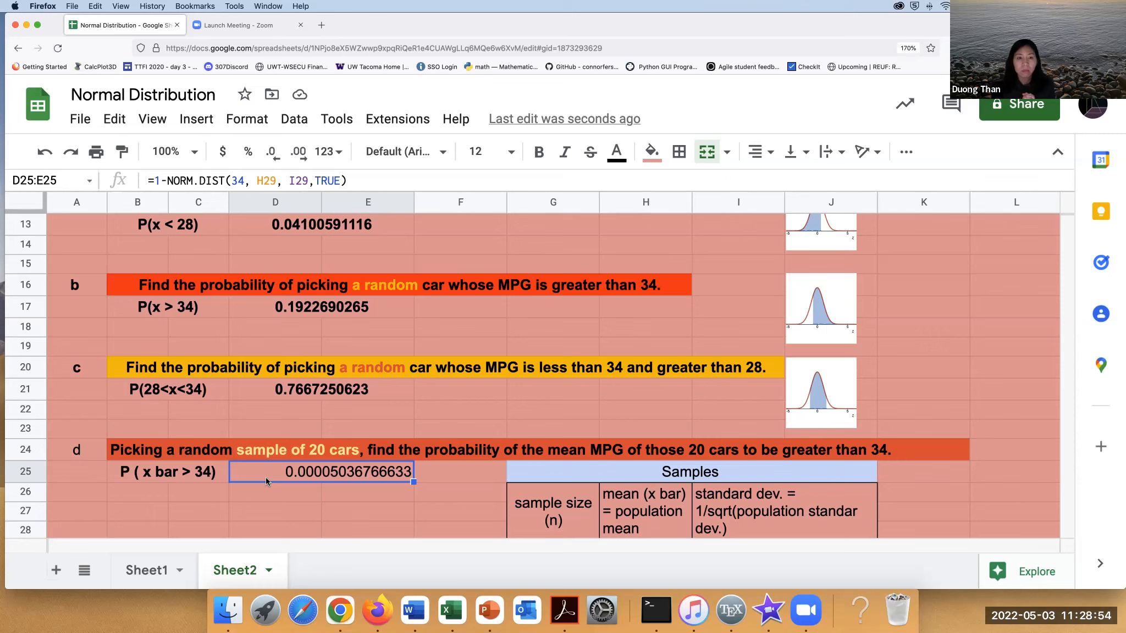
click(282, 311)
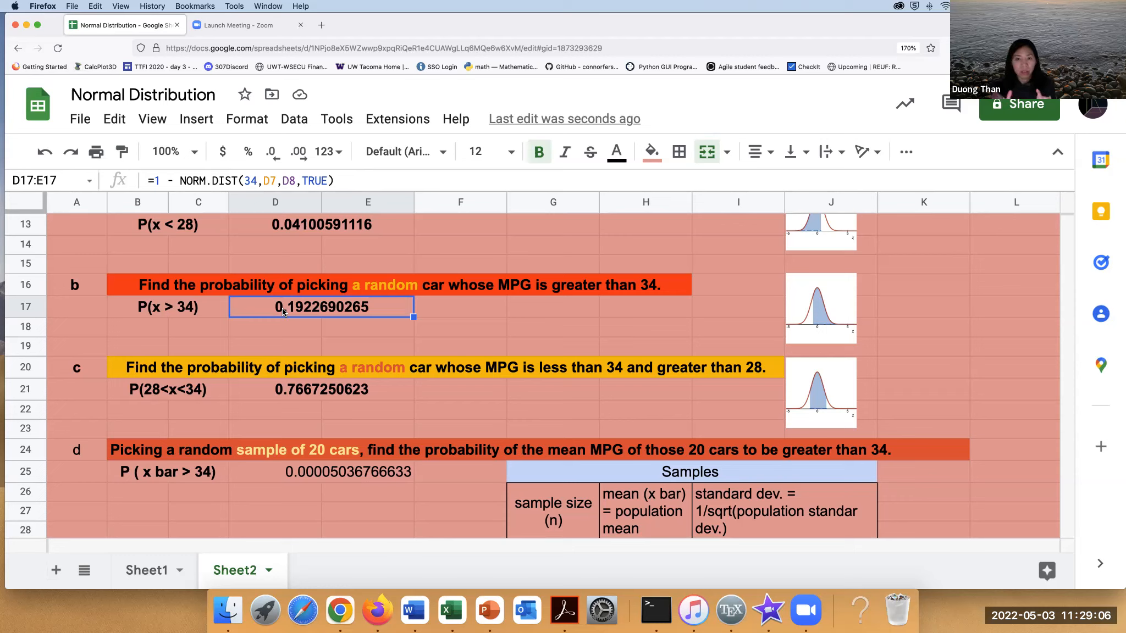
click(291, 477)
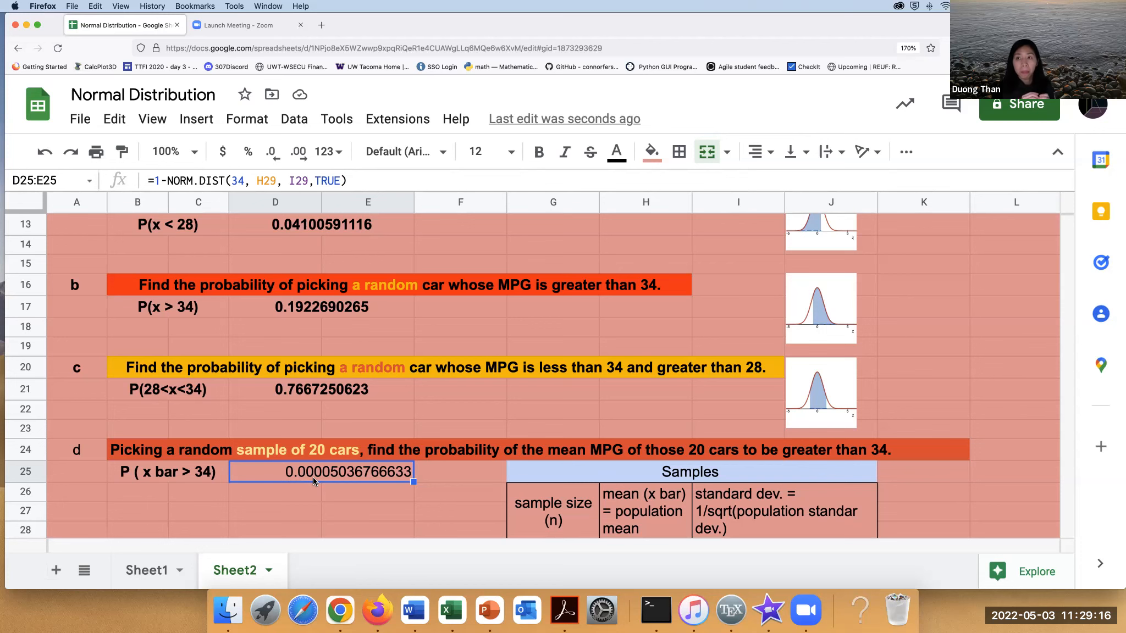
scroll(485, 489, down, 1)
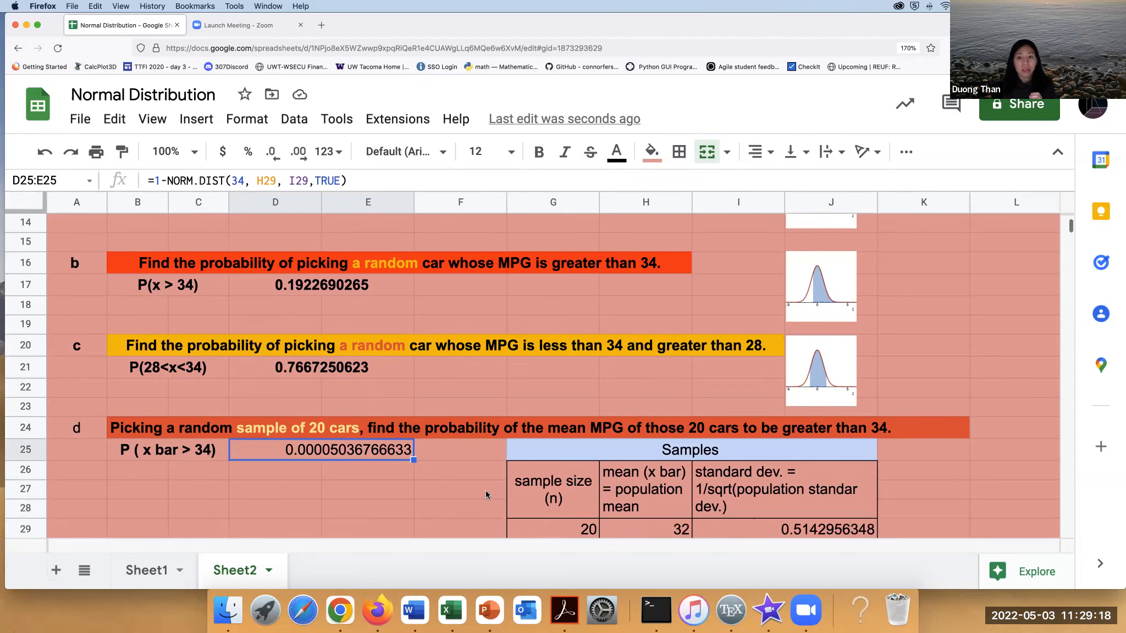
scroll(498, 485, down, 1)
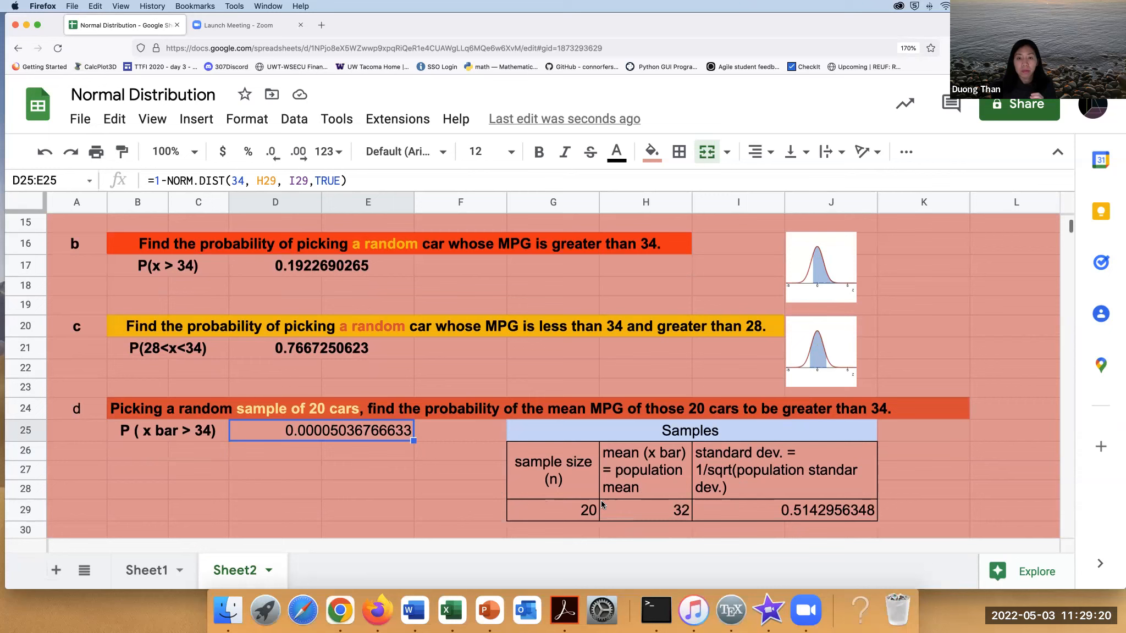
click(737, 513)
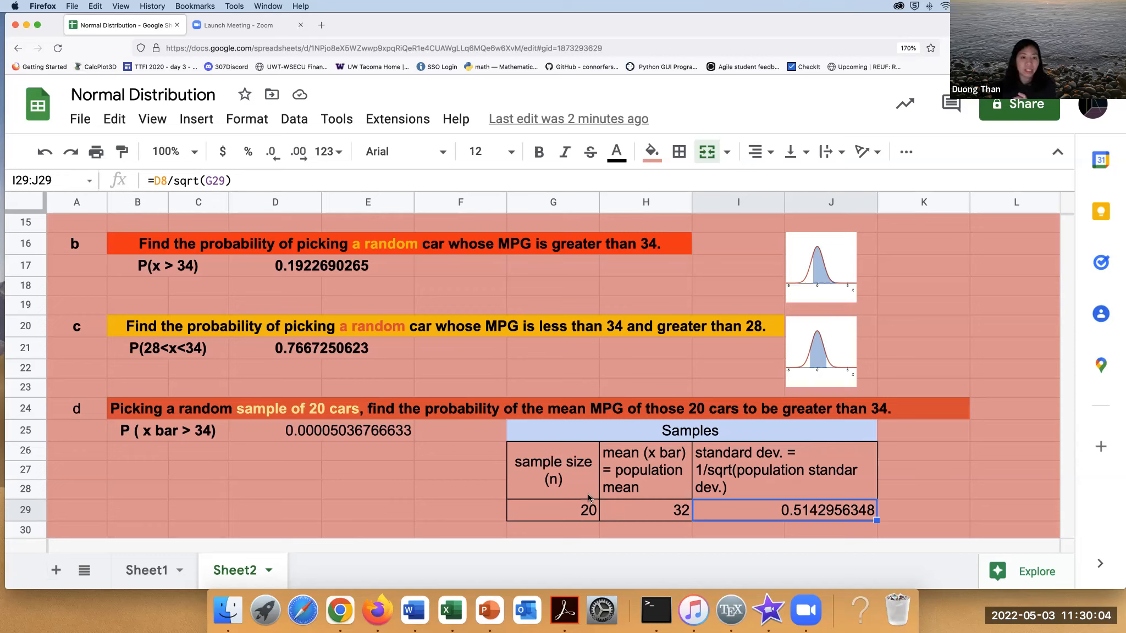
click(305, 428)
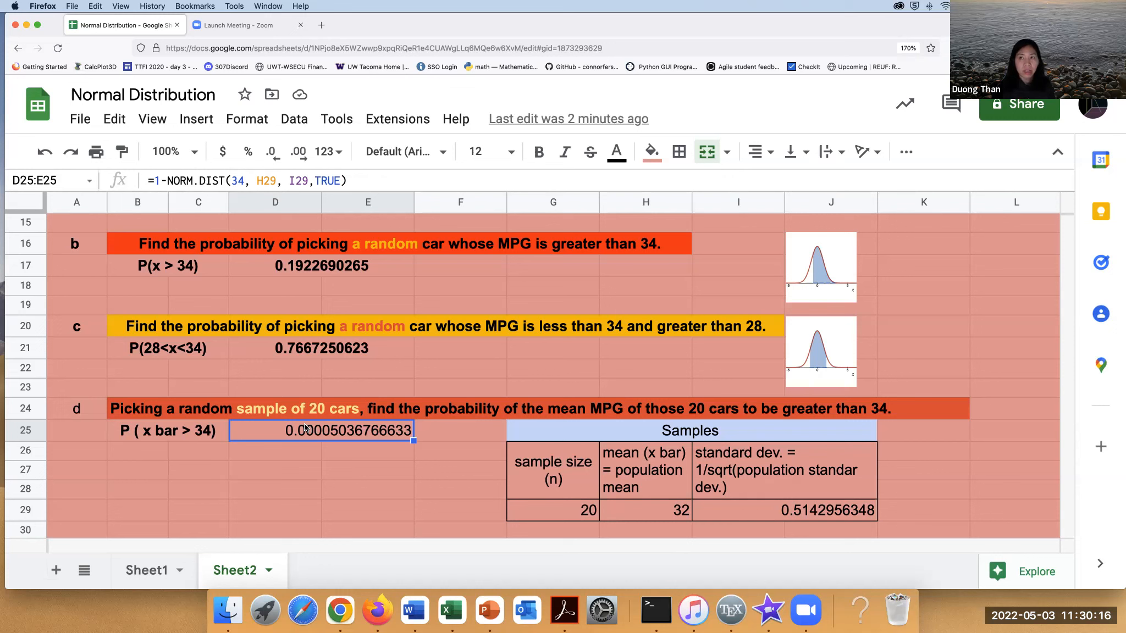
click(197, 434)
click(189, 415)
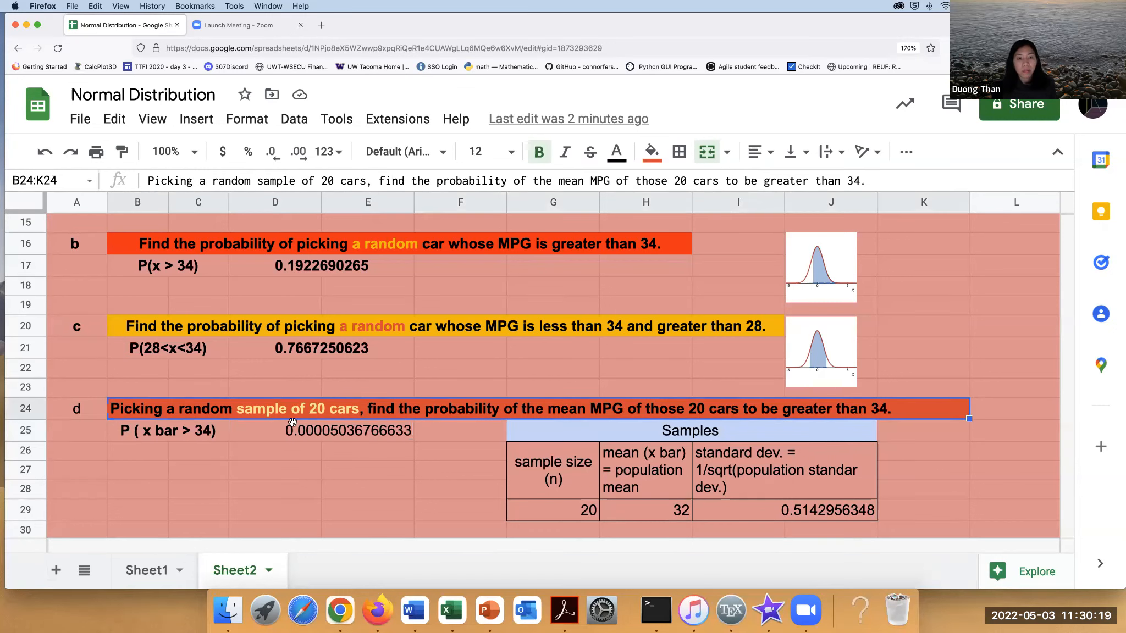
click(377, 325)
click(180, 414)
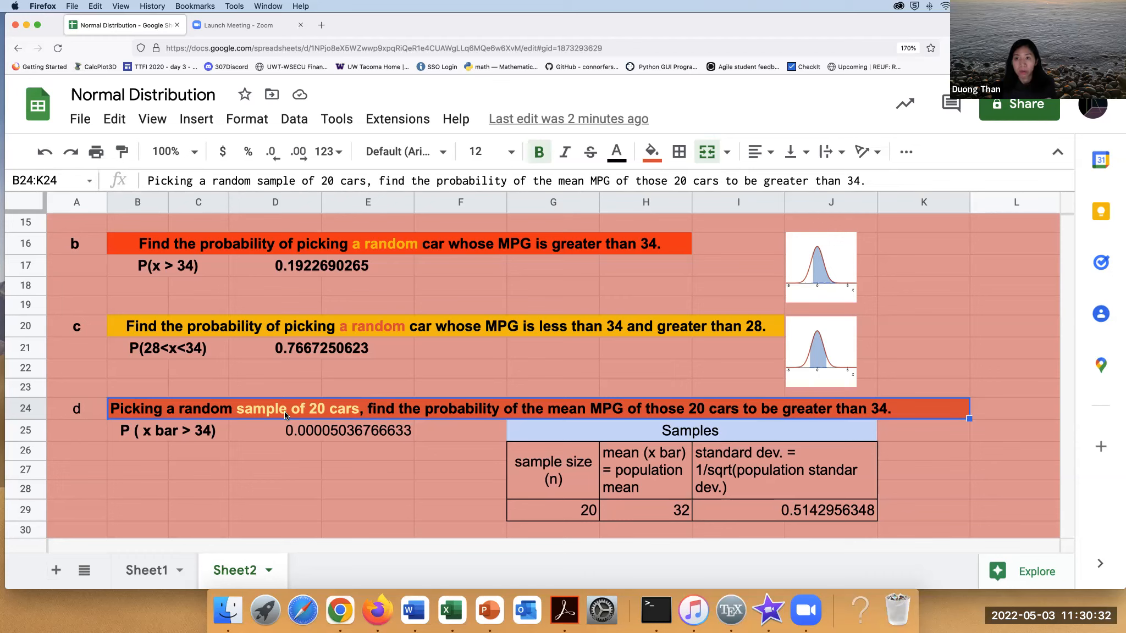
Examine the mean, standard deviation and sample size cells in the Samples table.
click(627, 488)
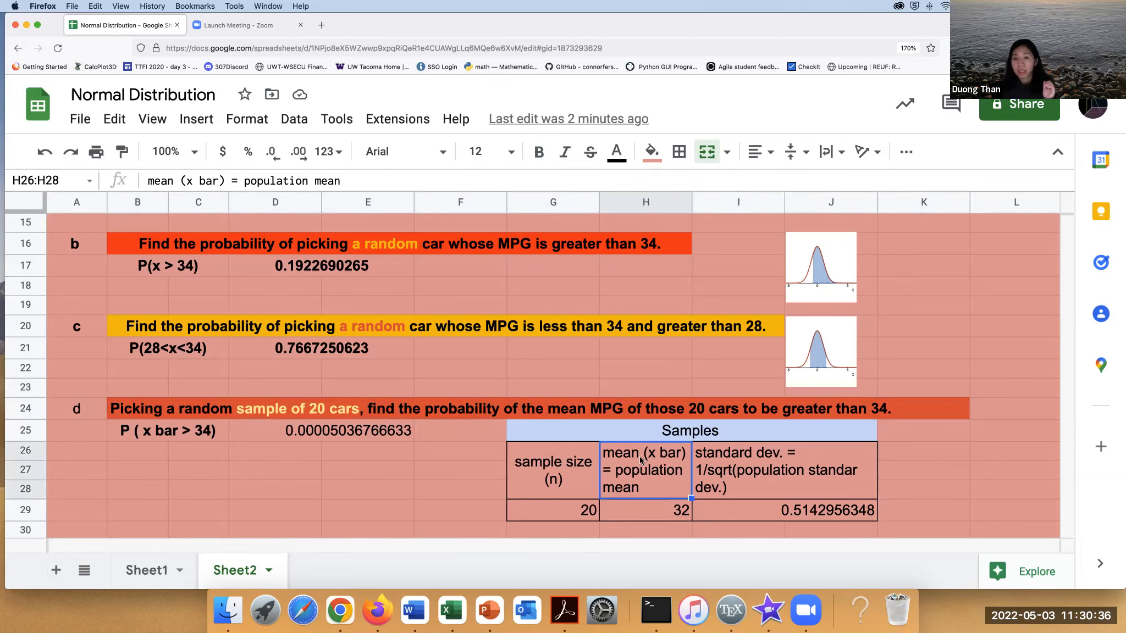
click(669, 519)
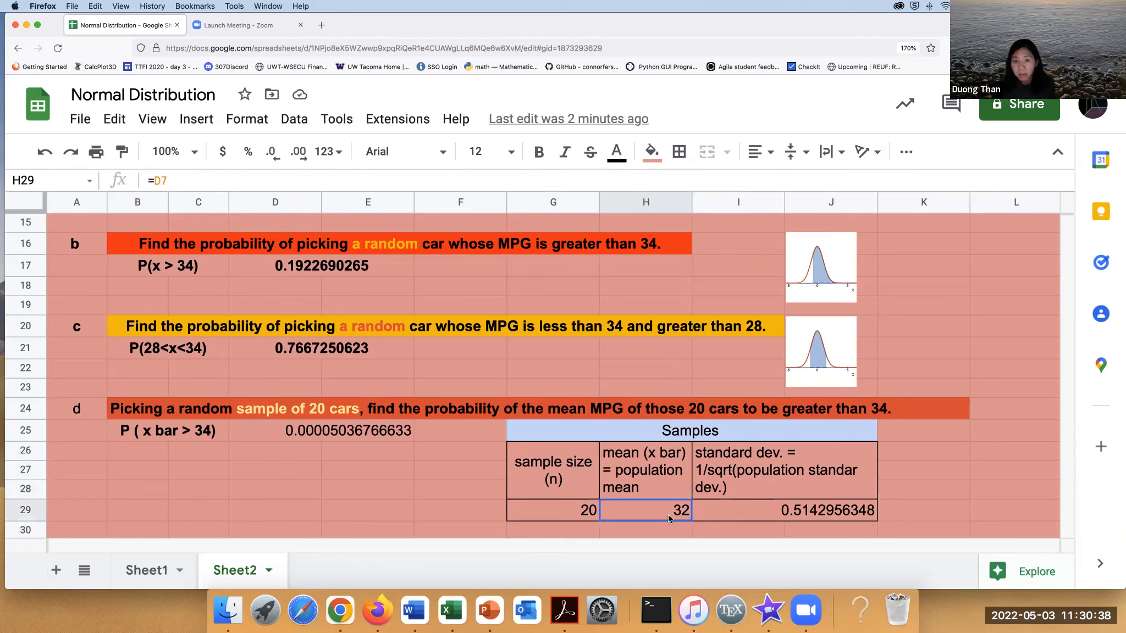
click(724, 517)
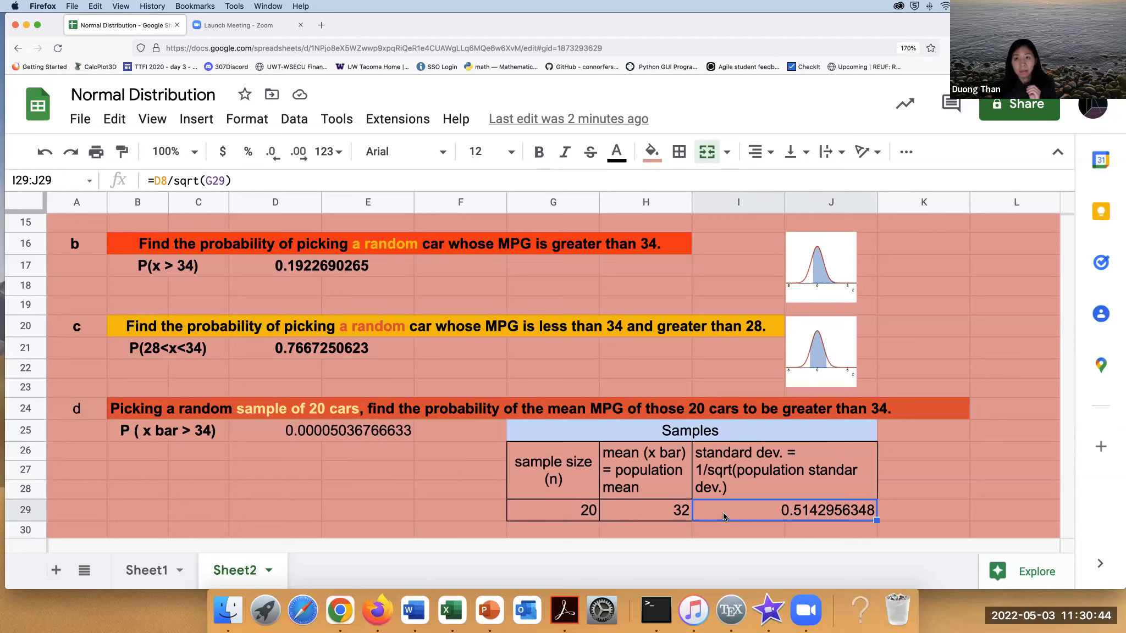
click(532, 517)
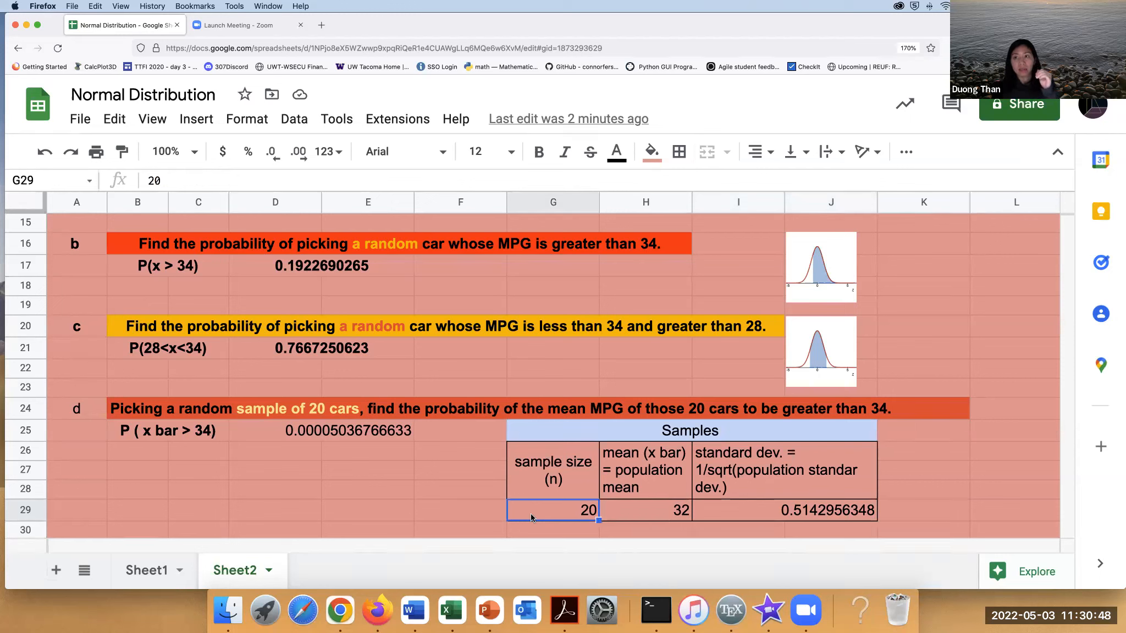
click(706, 517)
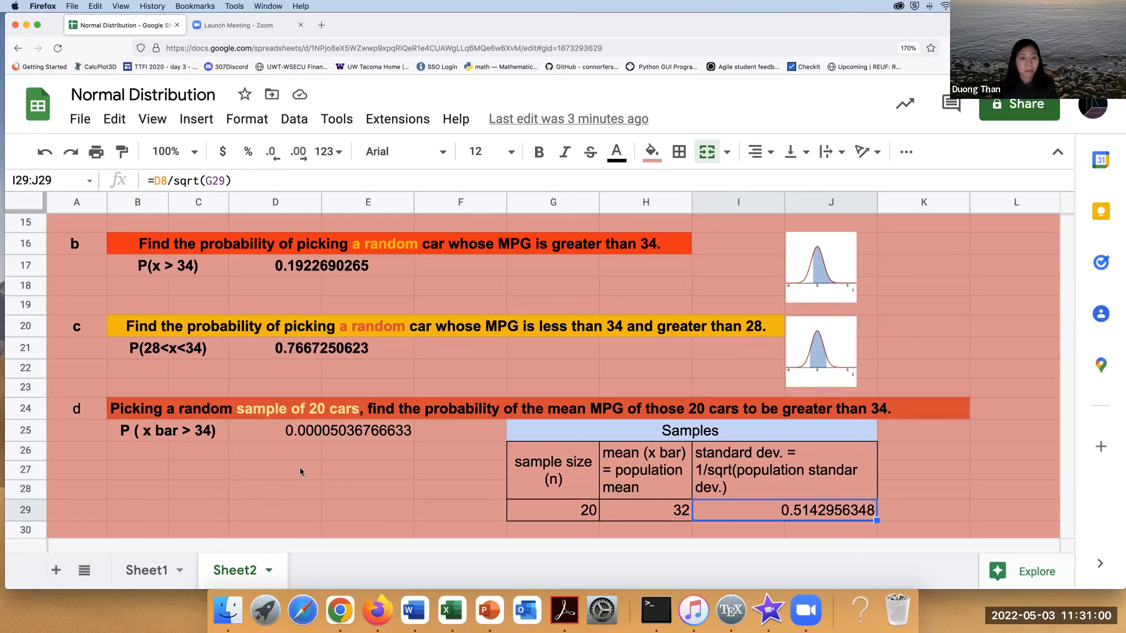
Review the population mean, standard deviation and function table together with single-car questions a to c.
click(251, 468)
scroll(147, 449, up, 5)
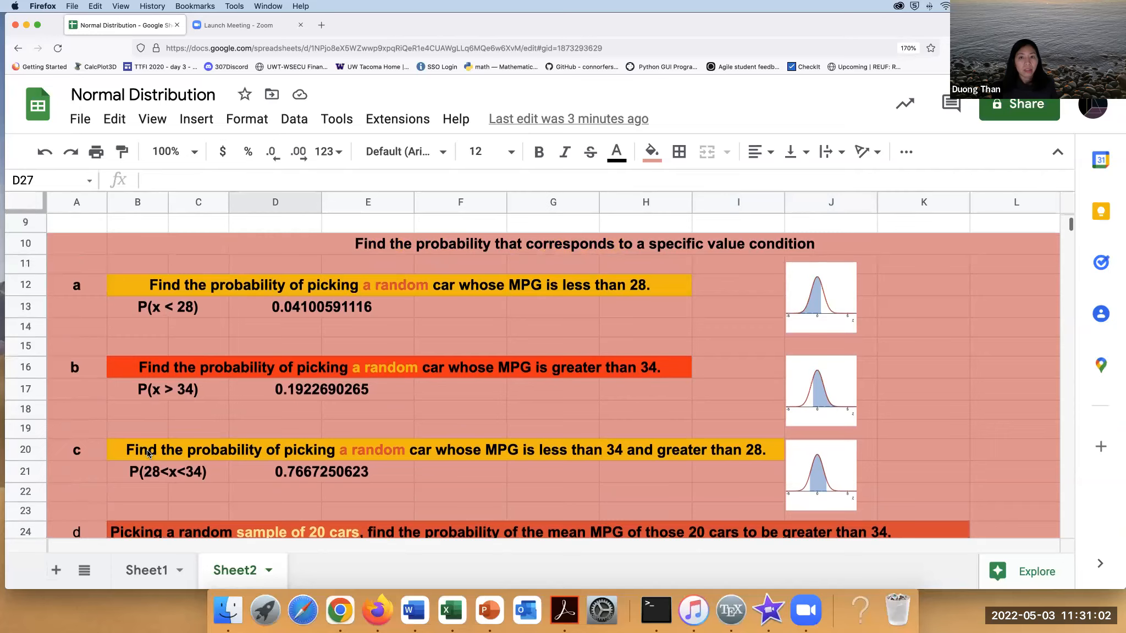
scroll(147, 449, up, 2)
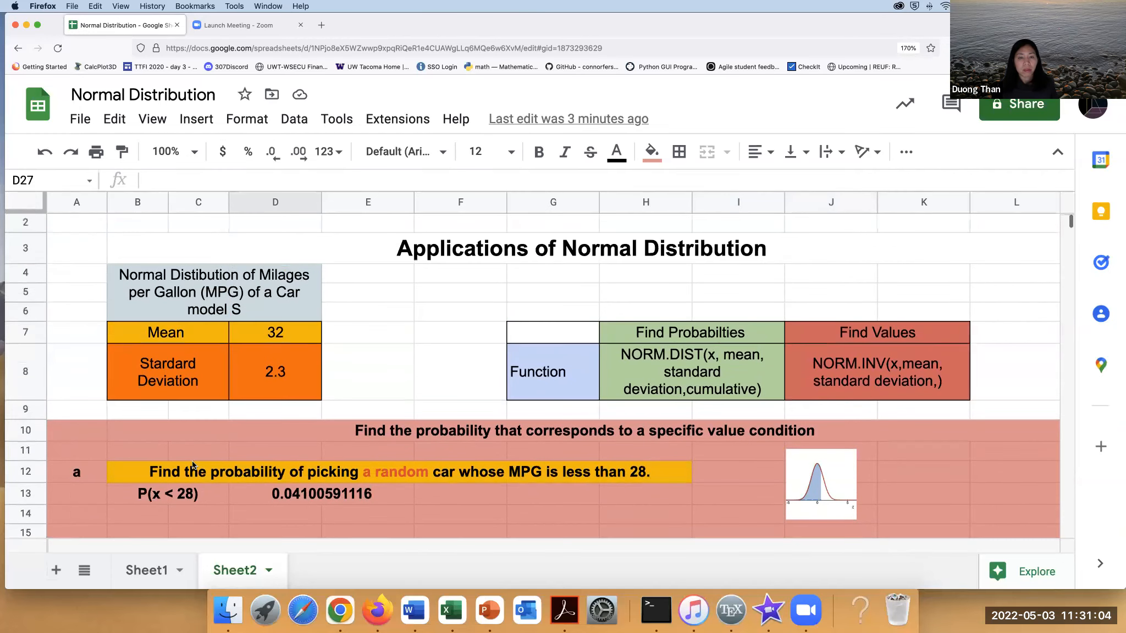
scroll(191, 465, down, 2)
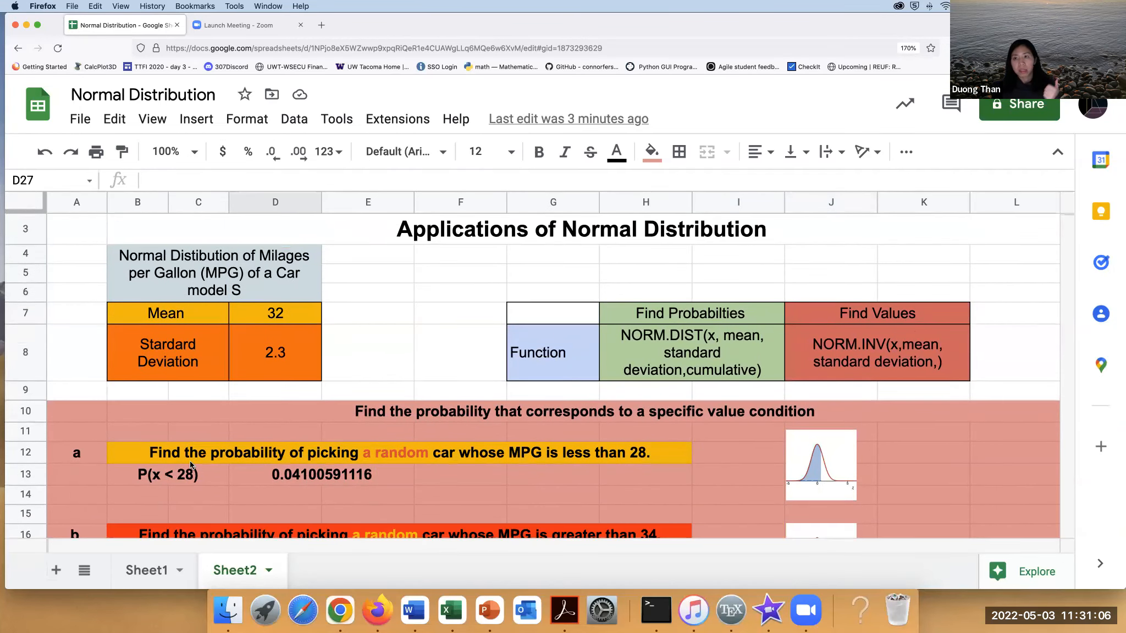
scroll(190, 464, down, 3)
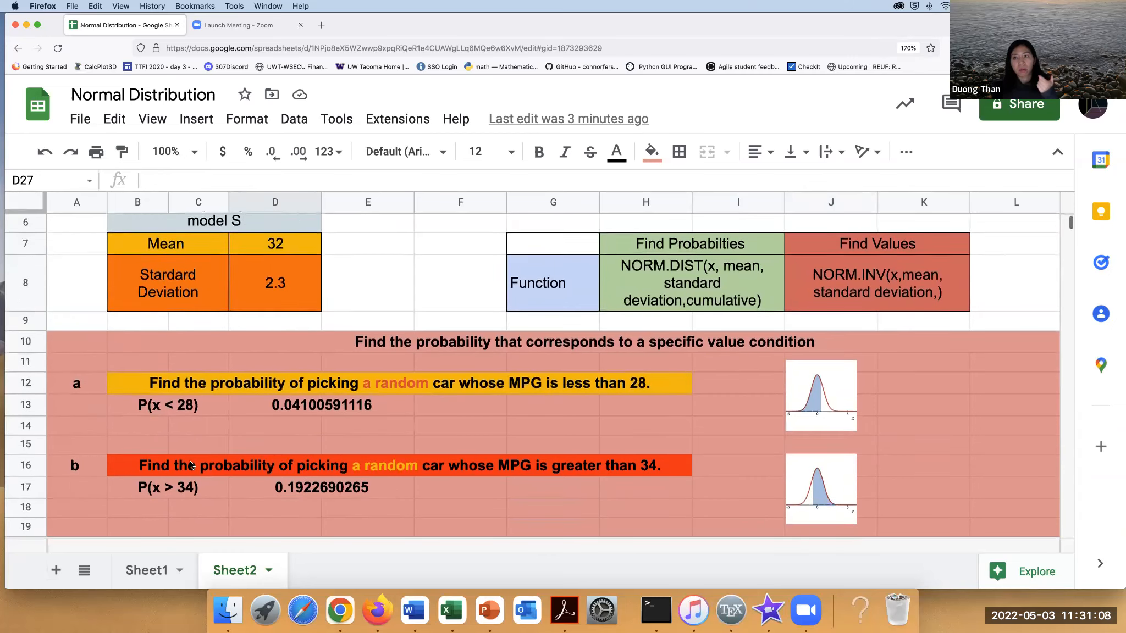
Examine the top 10% MPG question together with its P(x>x_1) and P(x<x_1) probability cells.
scroll(190, 465, down, 5)
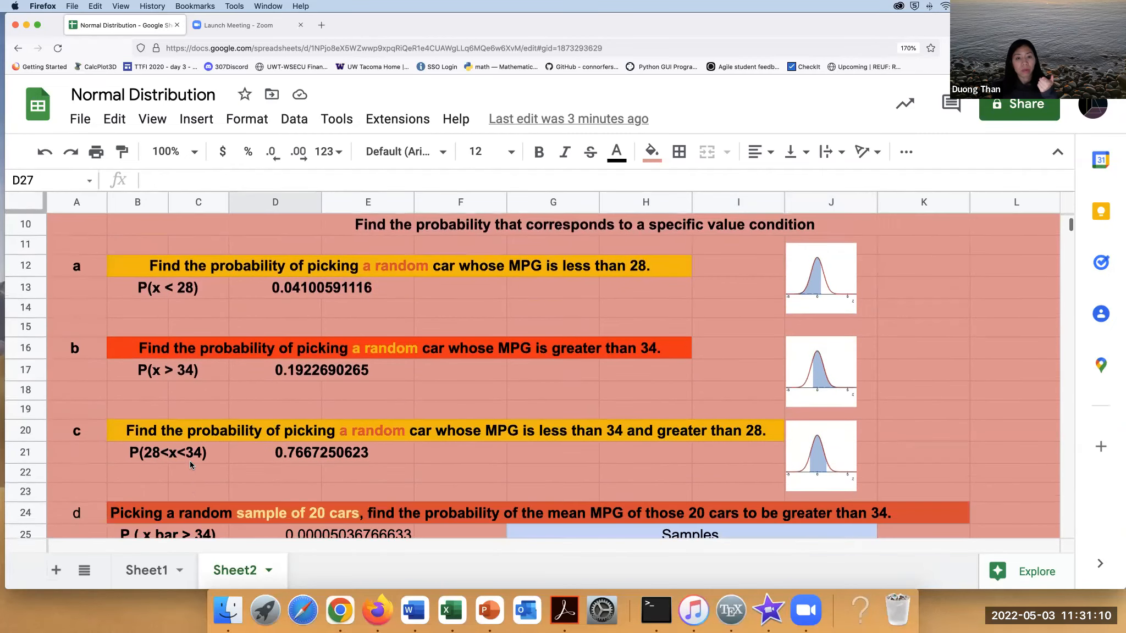
scroll(190, 462, down, 5)
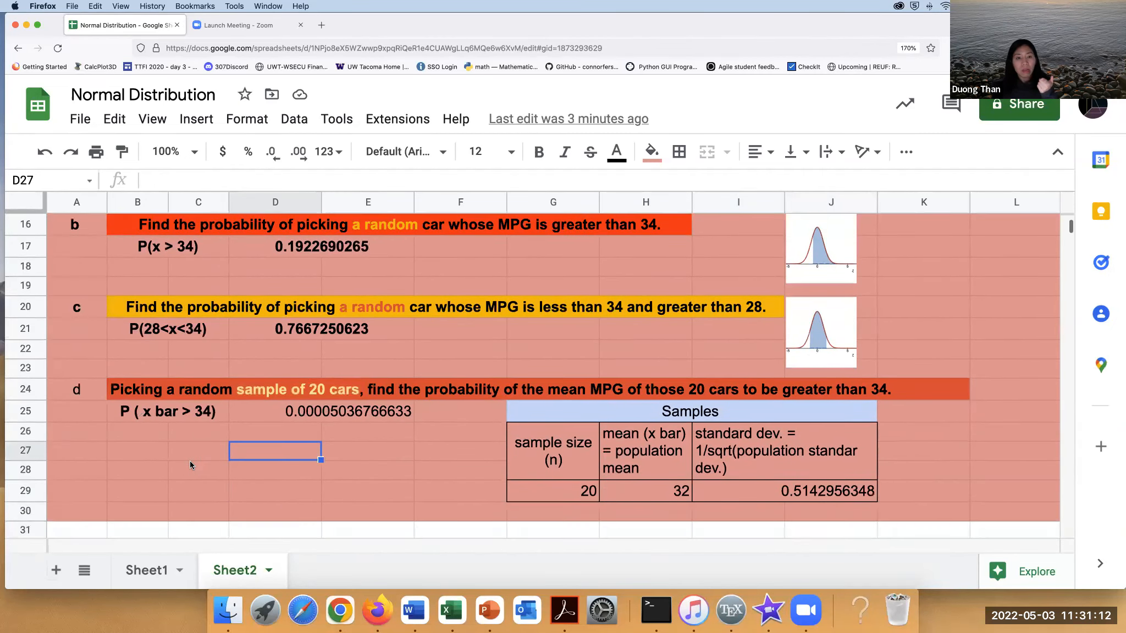
scroll(190, 465, down, 4)
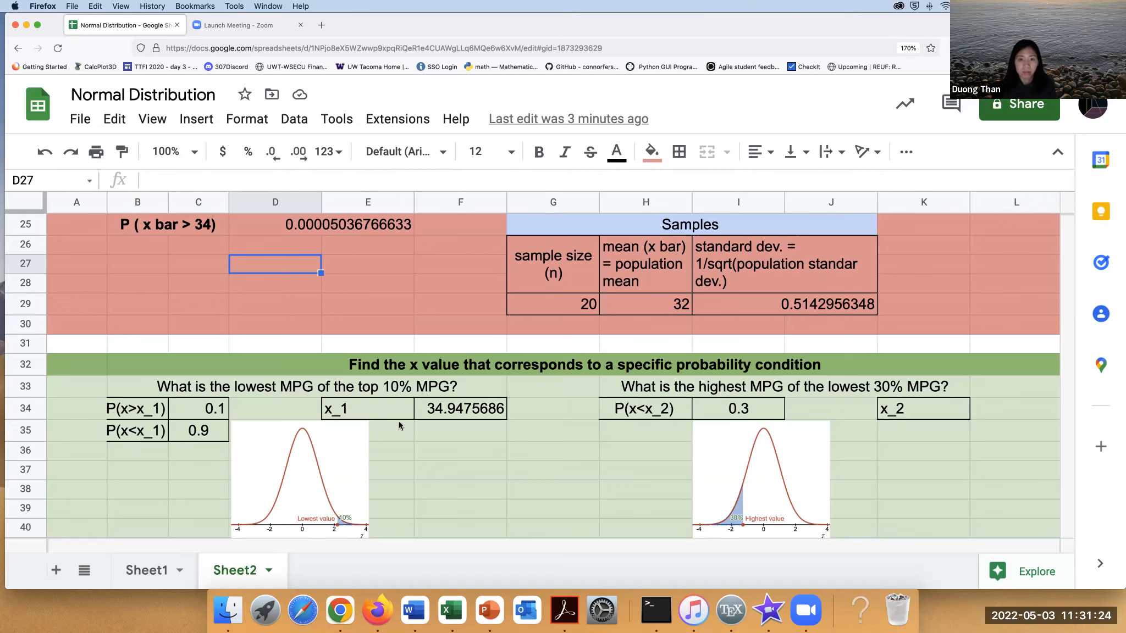
click(303, 391)
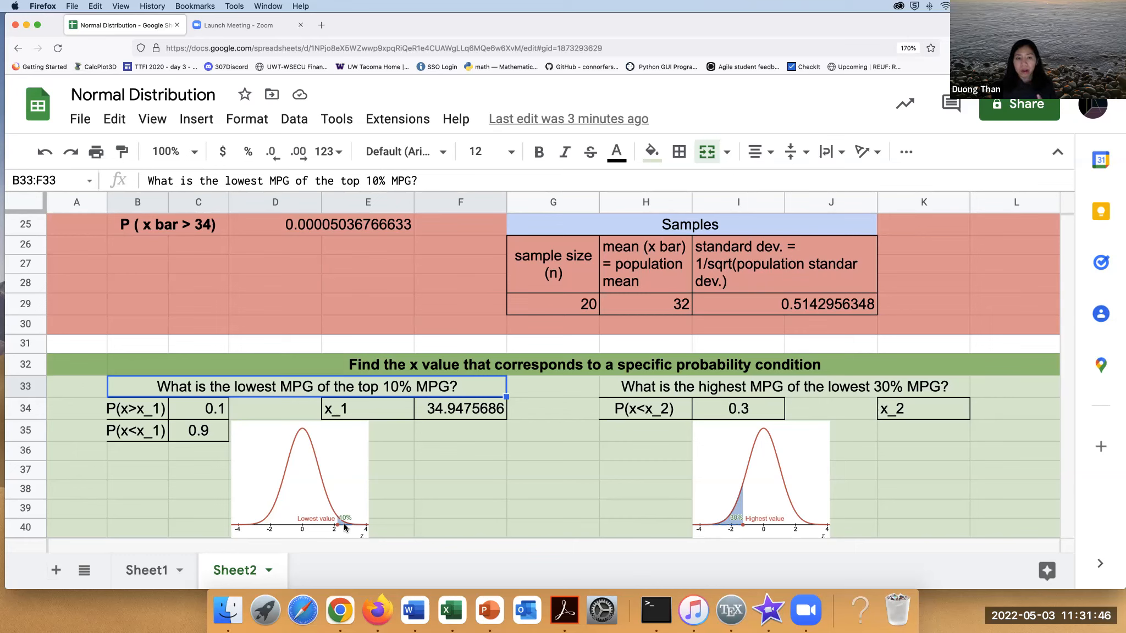
click(151, 415)
click(204, 418)
click(141, 416)
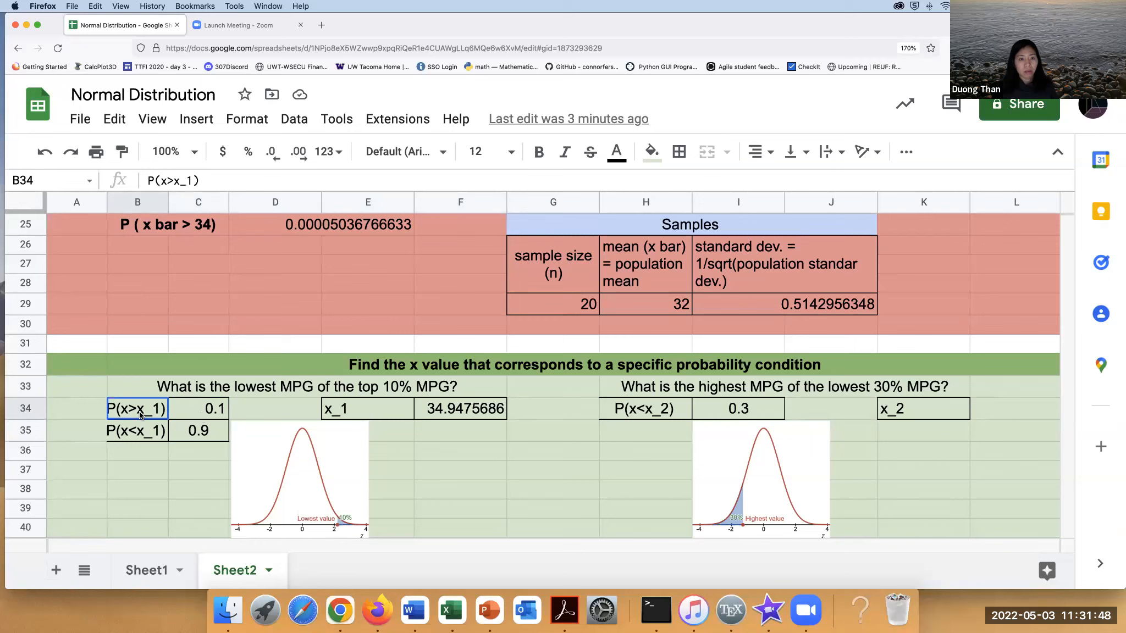
click(202, 415)
click(165, 431)
click(207, 437)
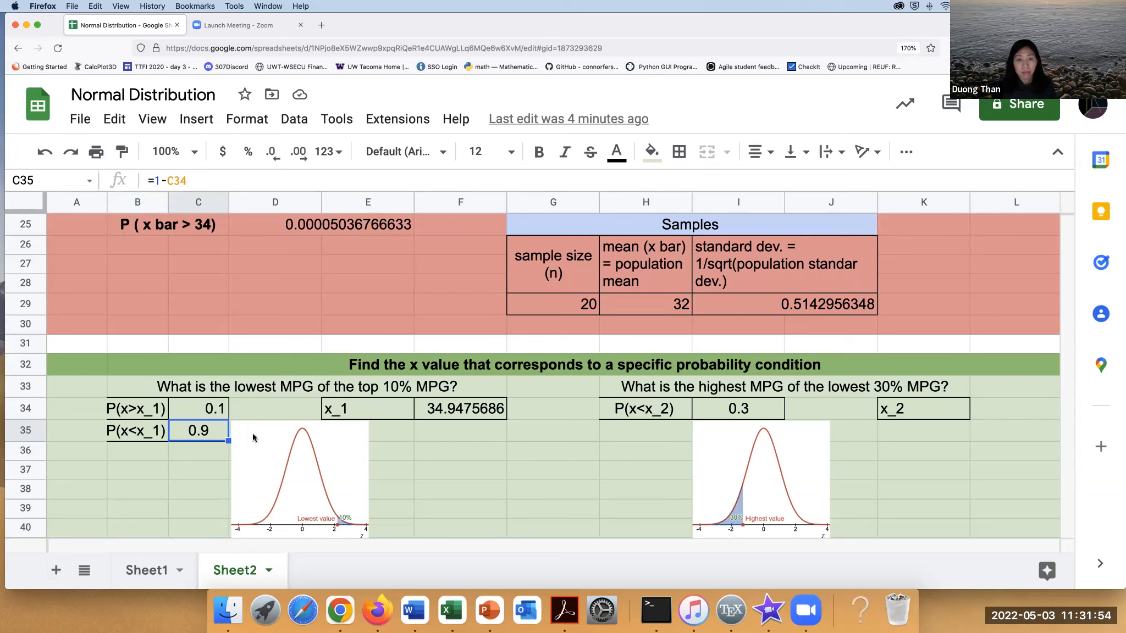
Inspect the inverse normal formula that calculates x_1 in F34.
click(345, 418)
click(434, 414)
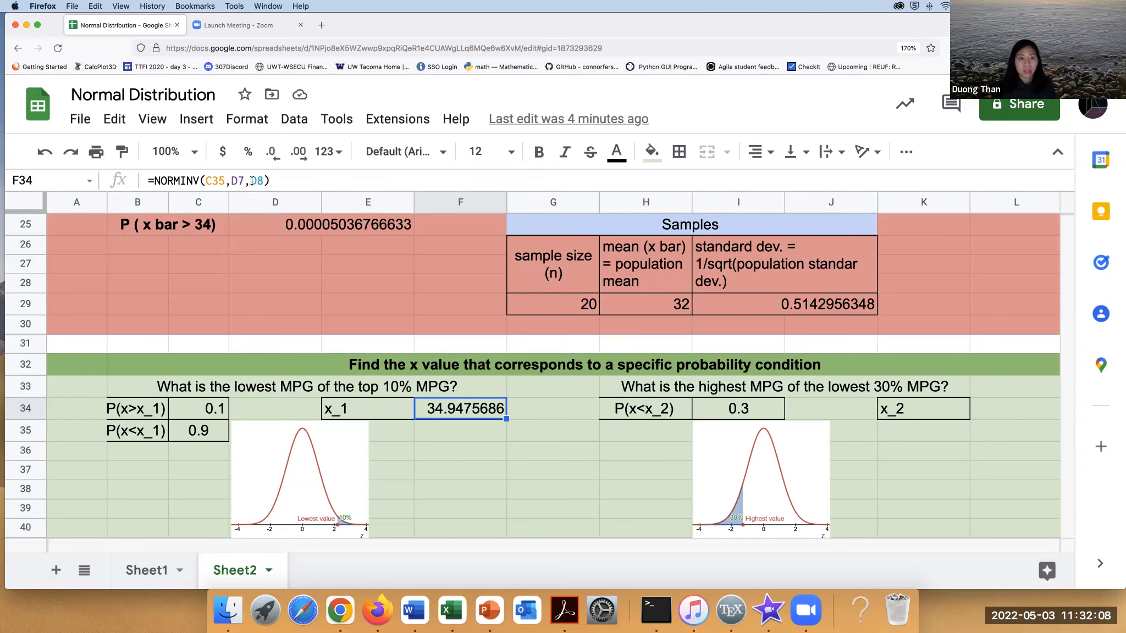
click(446, 427)
click(450, 415)
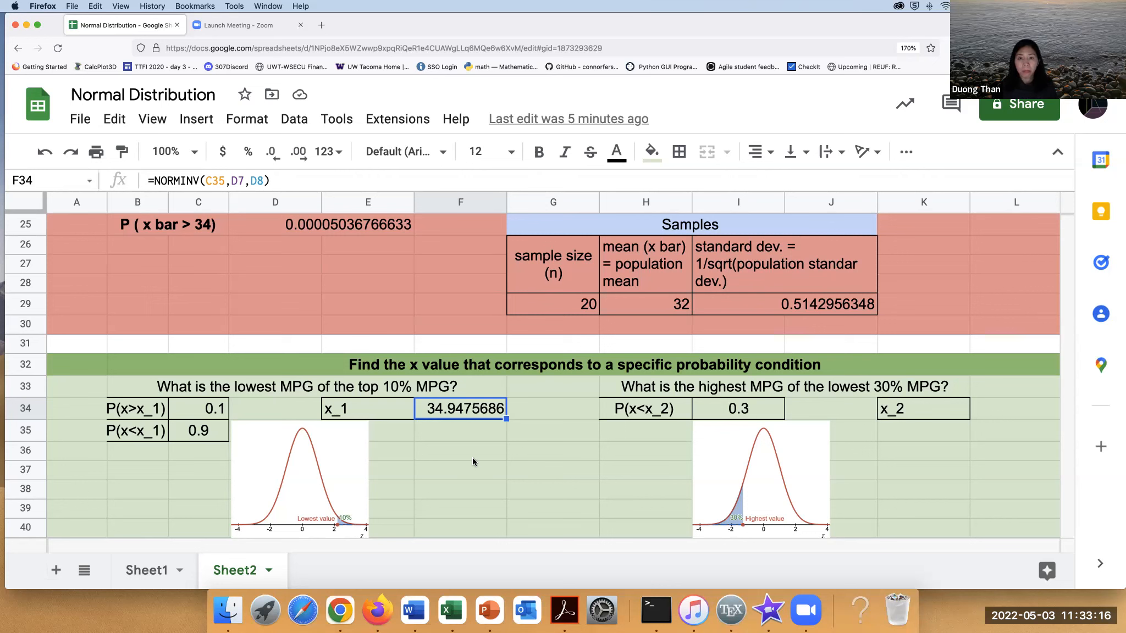
Review the lowest 30% MPG question, its P(x<x_2) probability cell and the x_2 label.
click(658, 392)
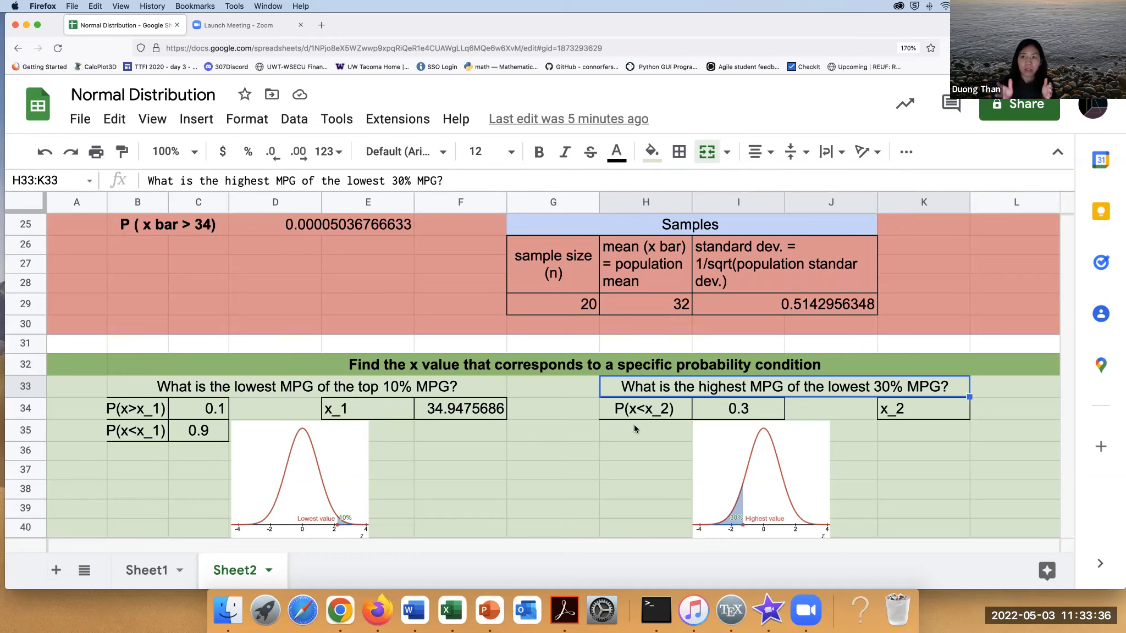
click(664, 413)
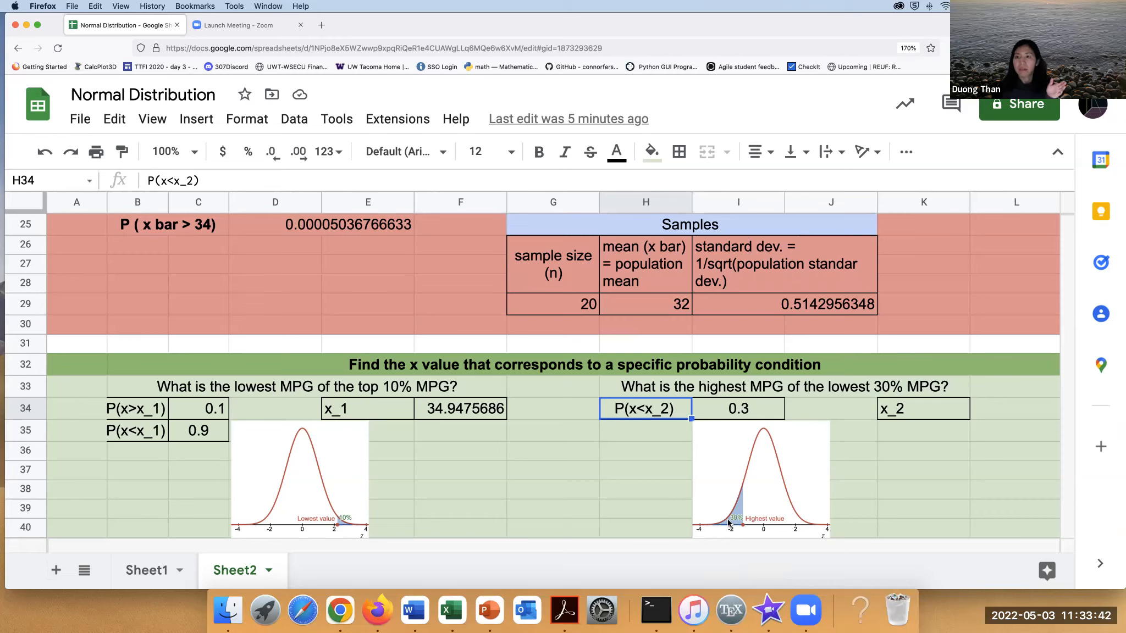
click(734, 415)
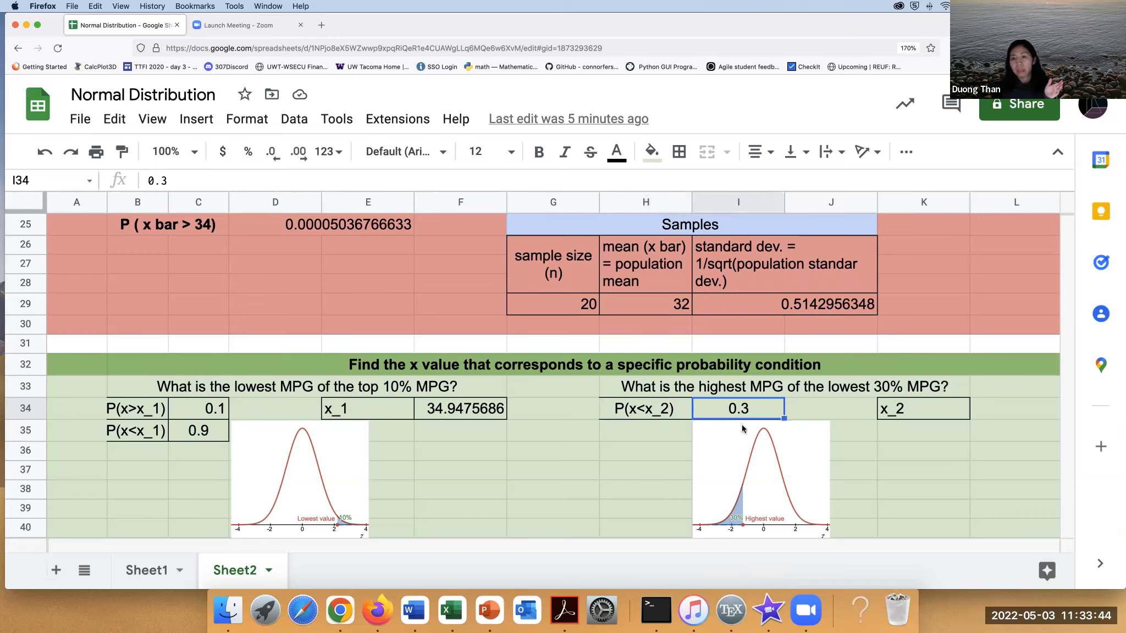
click(899, 417)
Start a NORM.INV formula in L34 for x_2, using the probability in I34 as its first argument.
click(992, 407)
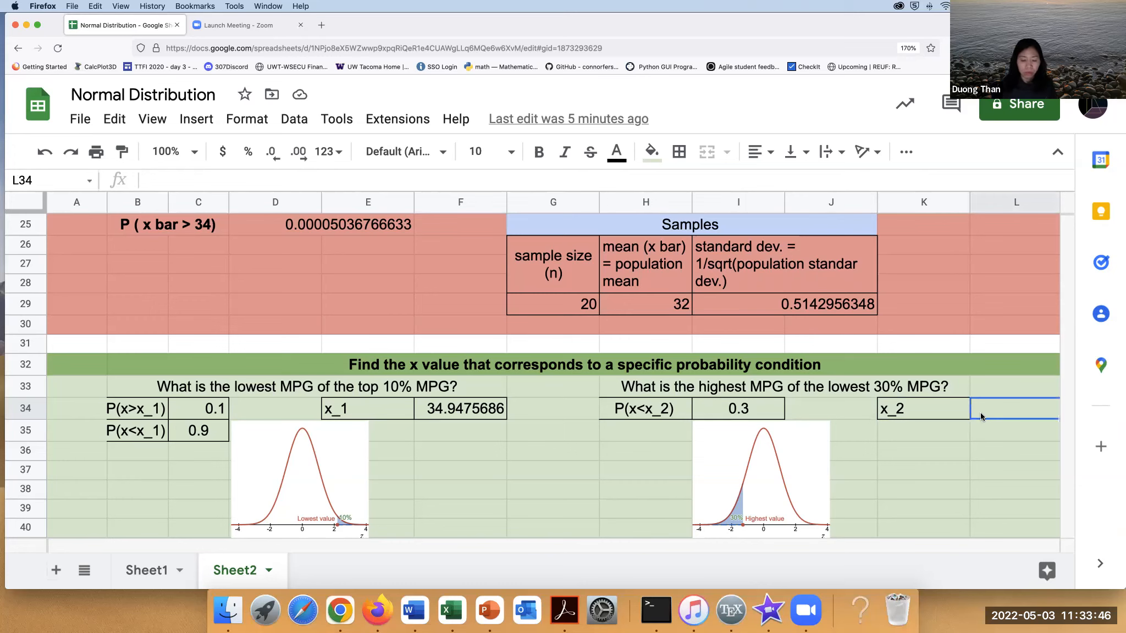
text(=nor)
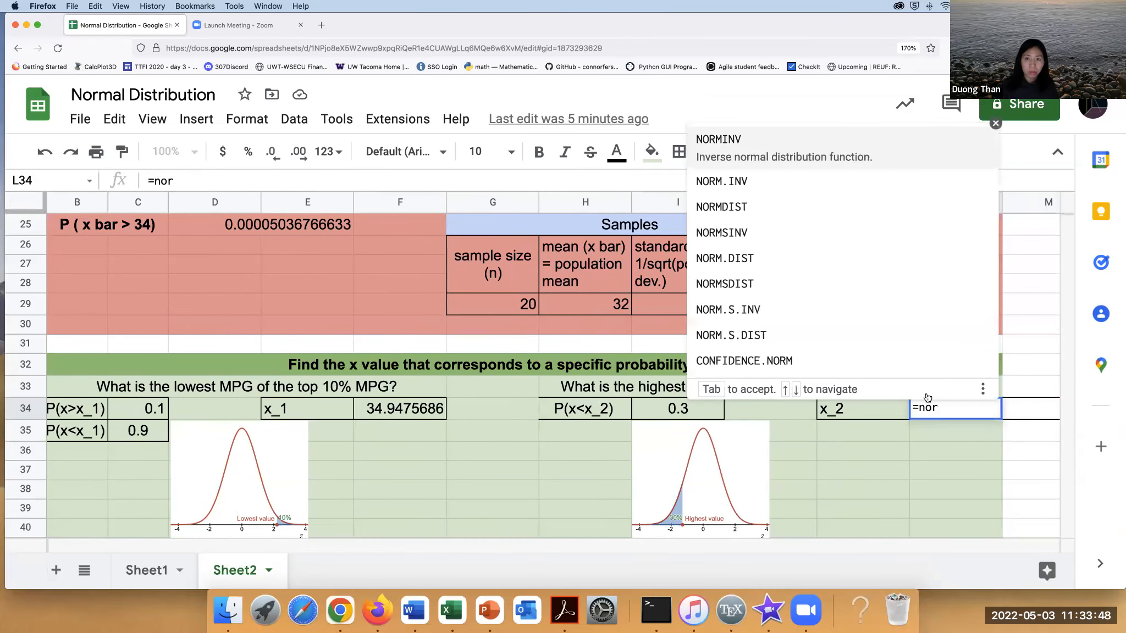
click(735, 245)
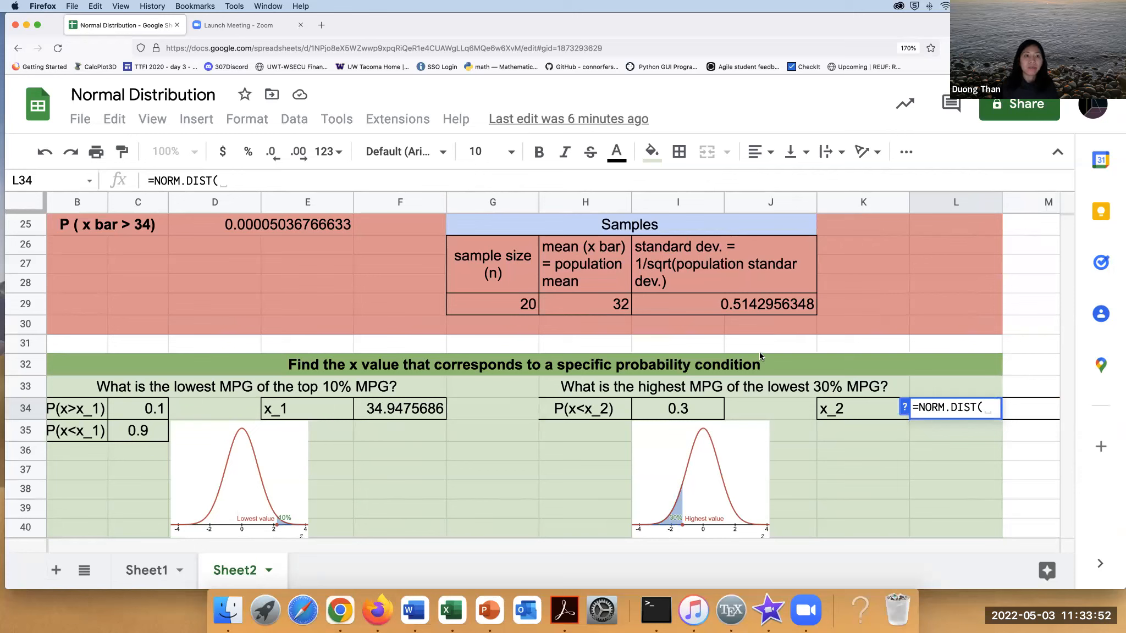
click(207, 182)
key(BackSpace)
key(BackSpace)
key(BackSpace)
key(BackSpace)
text(INV)
key(Right)
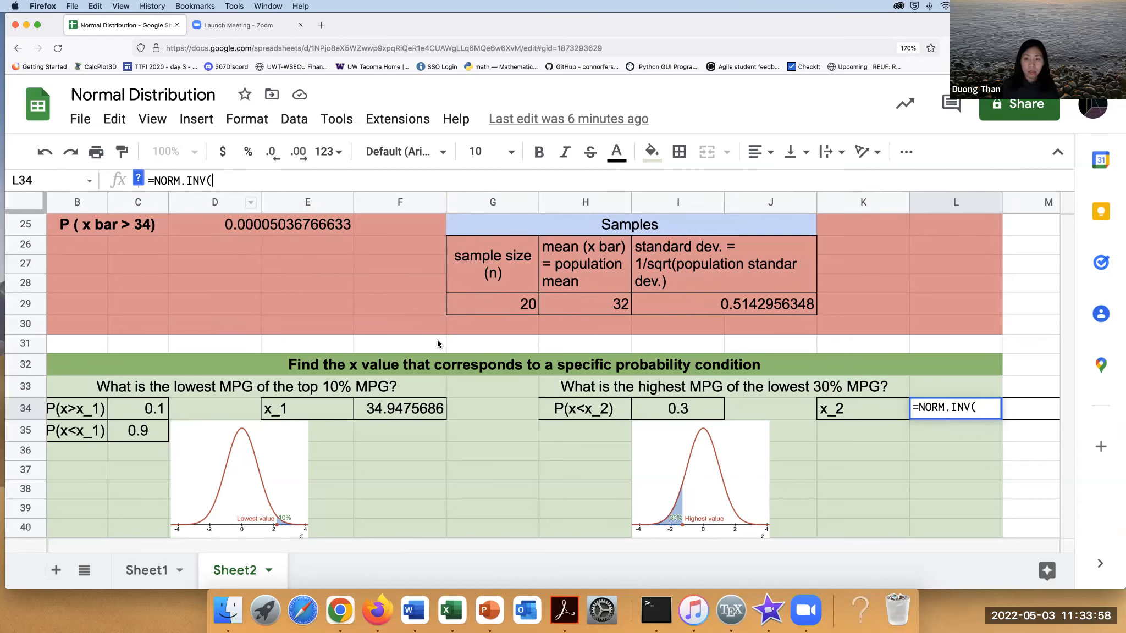
click(654, 414)
text(,)
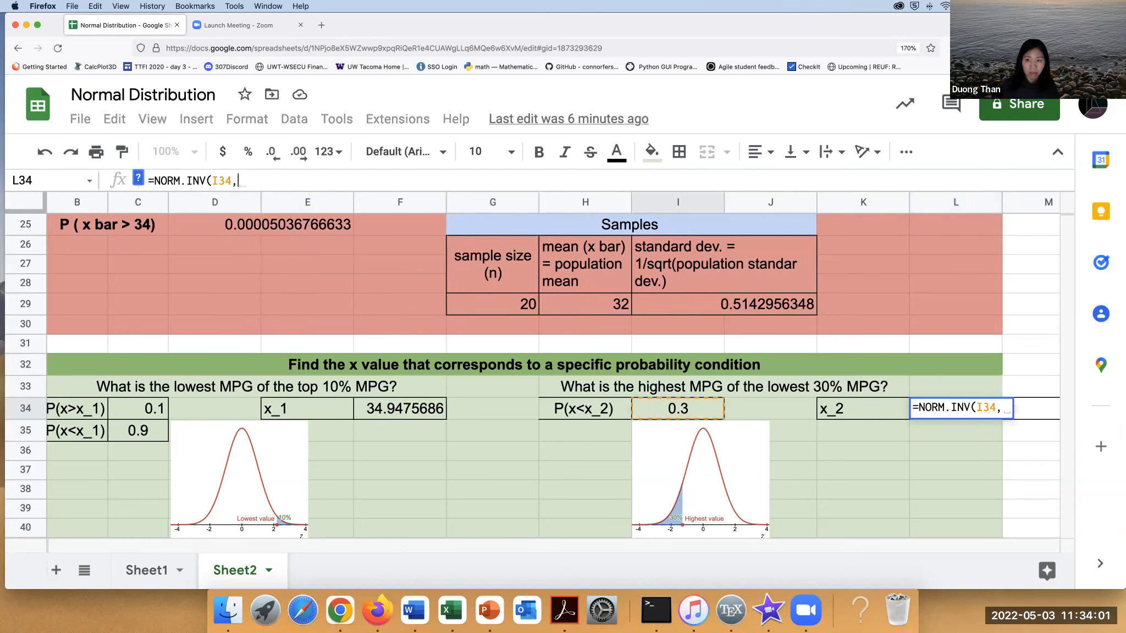
click(571, 311)
text(,)
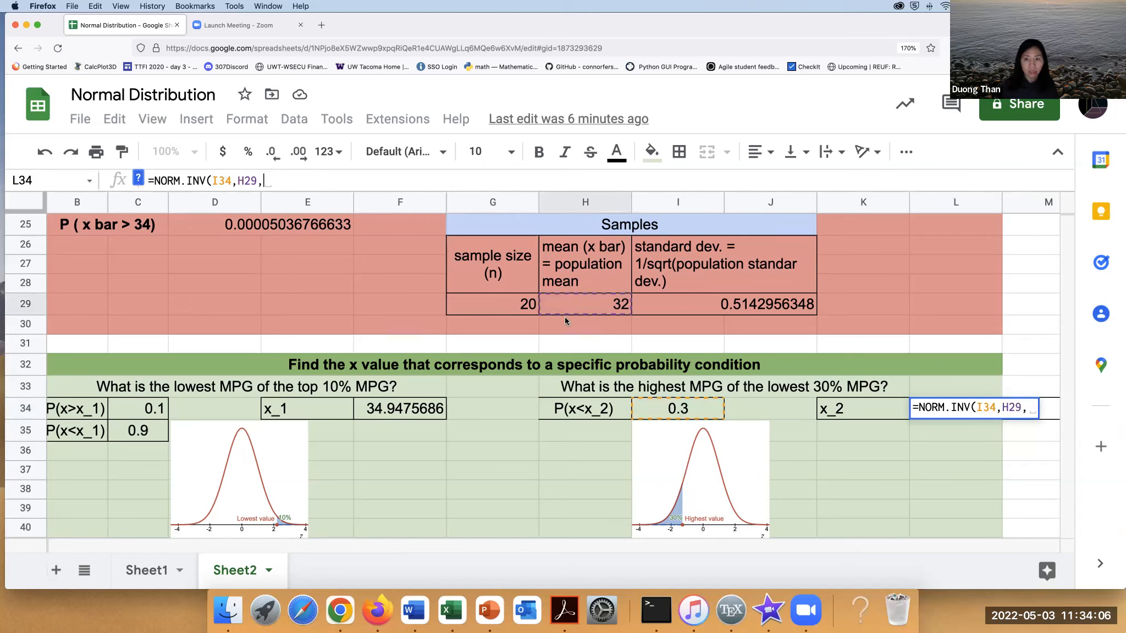
key(BackSpace)
key(BackSpace)
key(BackSpace)
key(BackSpace)
key(BackSpace)
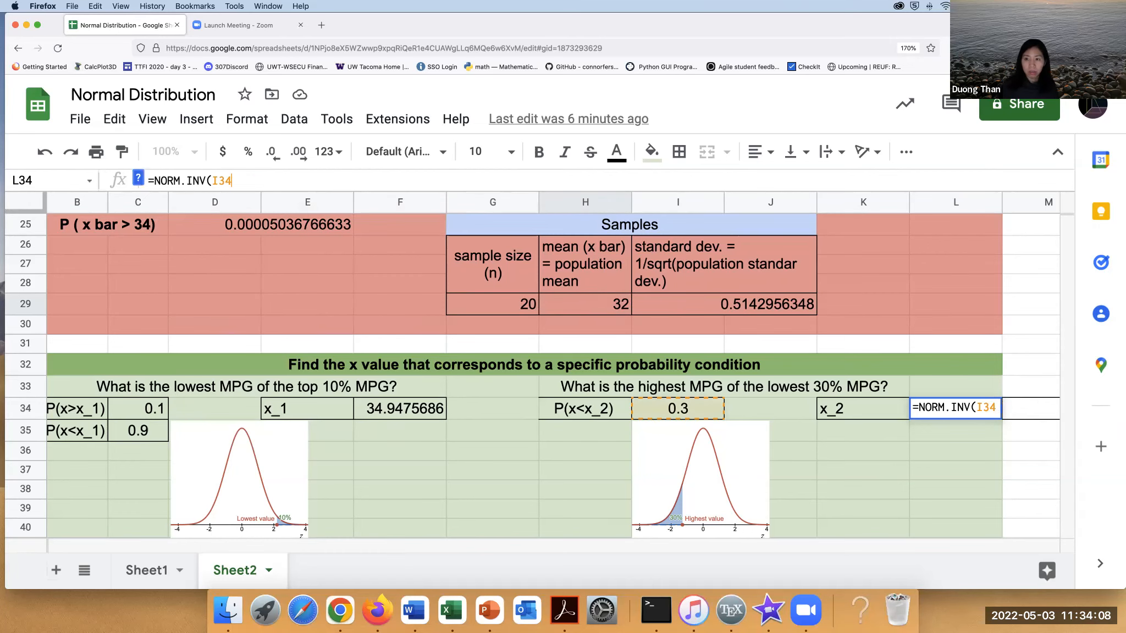
text(,)
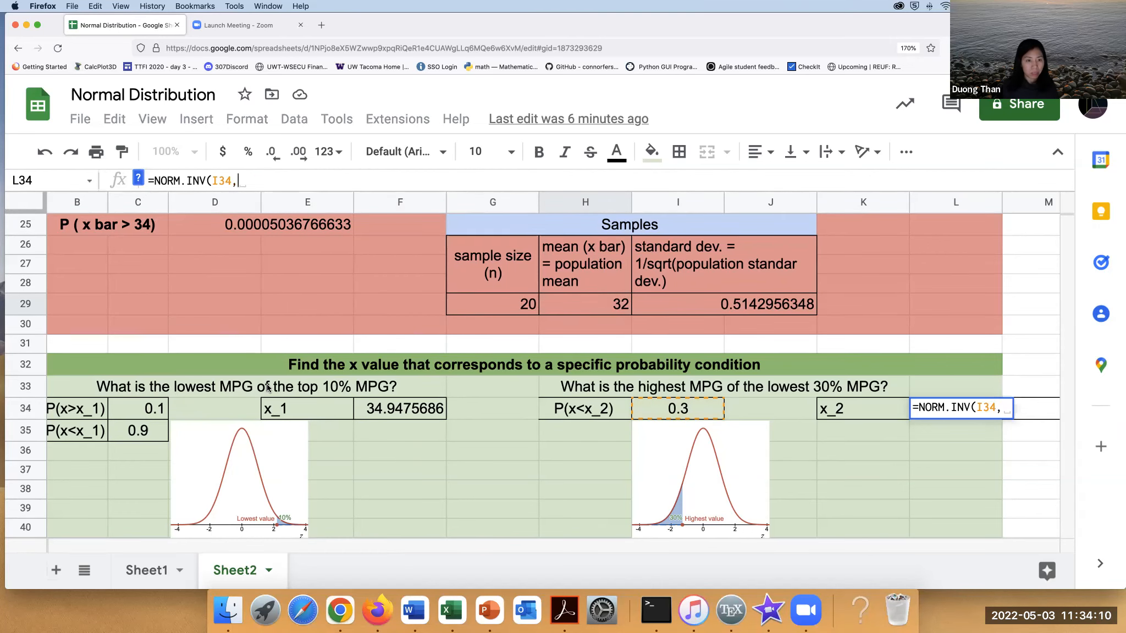
Complete the x_2 formula with the population mean D7 and standard deviation D8, giving =NORM.INV(I34,D7,D8).
scroll(270, 387, up, 3)
scroll(269, 382, up, 8)
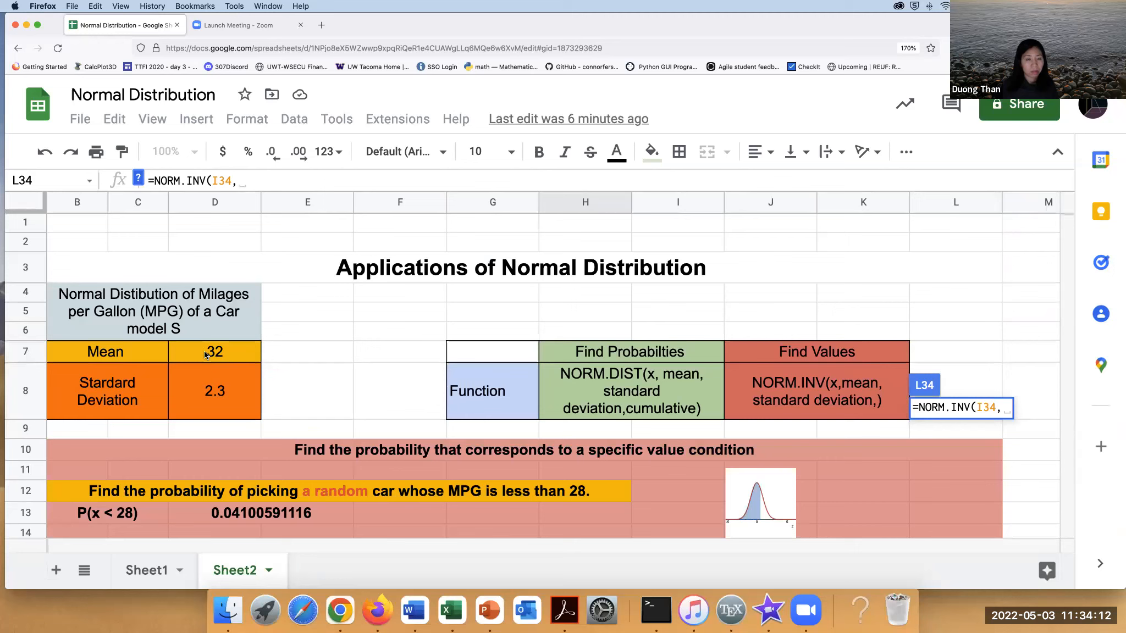
click(206, 354)
click(251, 180)
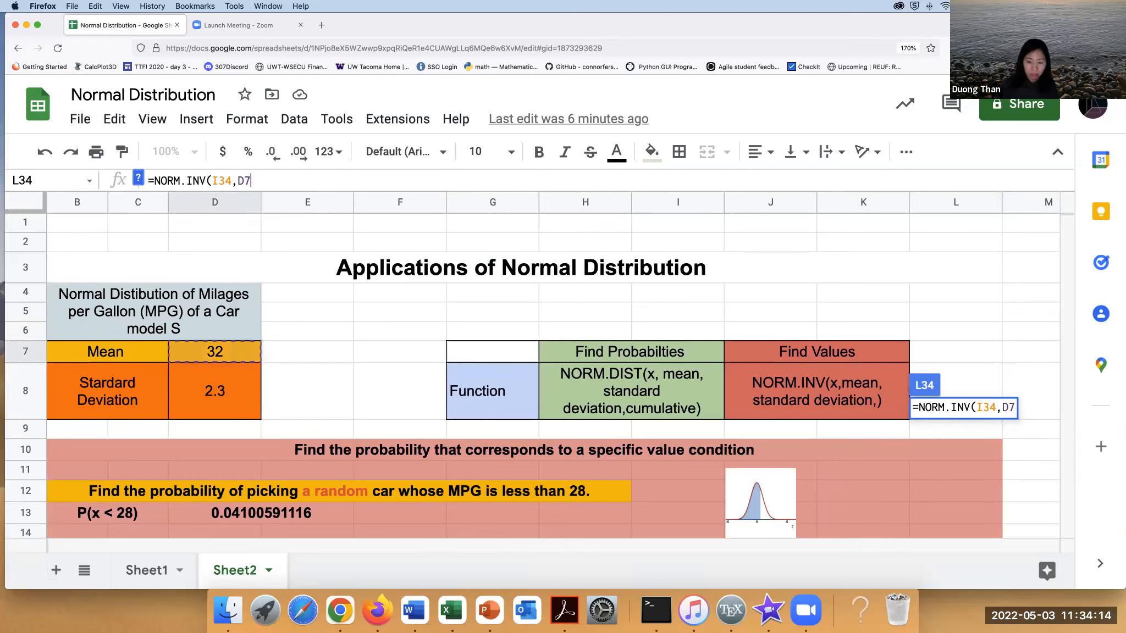
text(,)
click(192, 394)
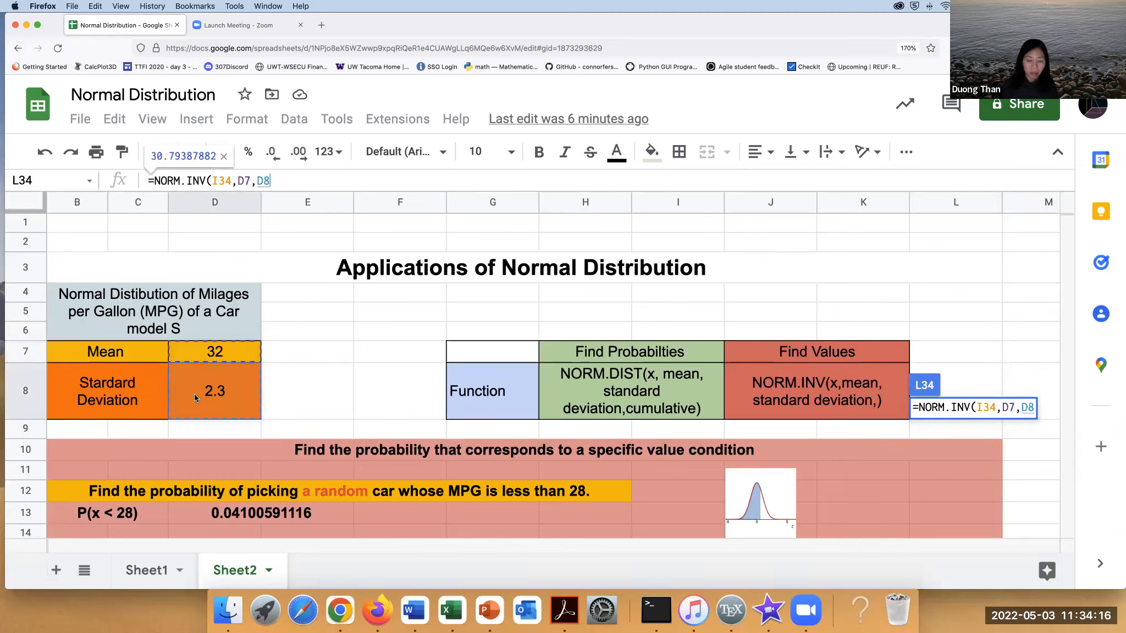
text())
key(Return)
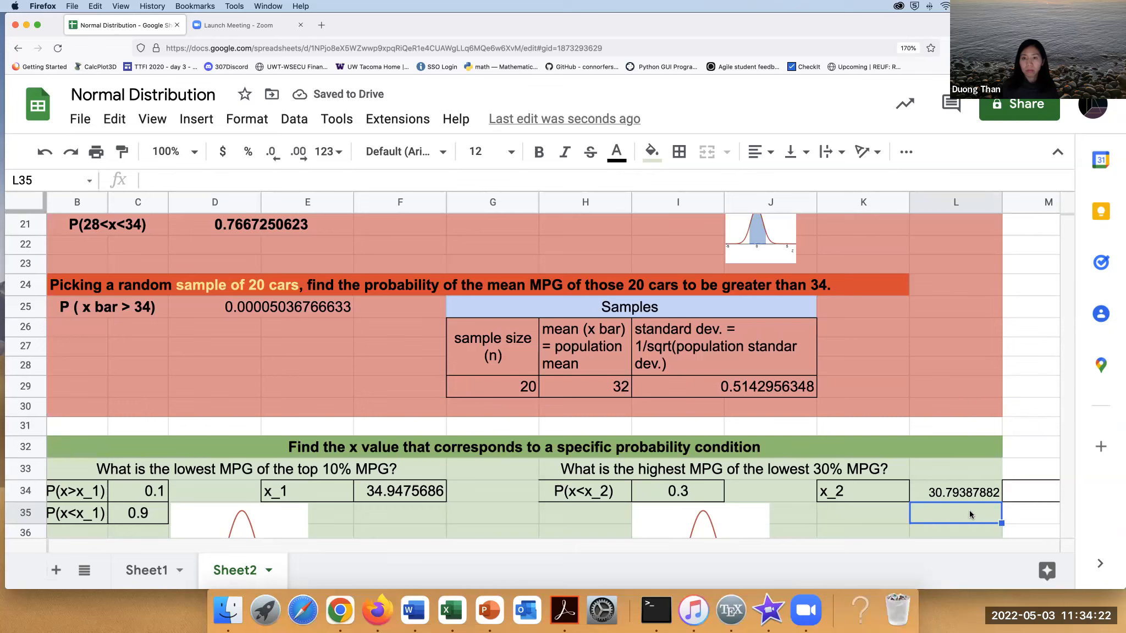
Check the x_2 formula and result in L34 against the lowest 30% question and its bell curve.
click(939, 499)
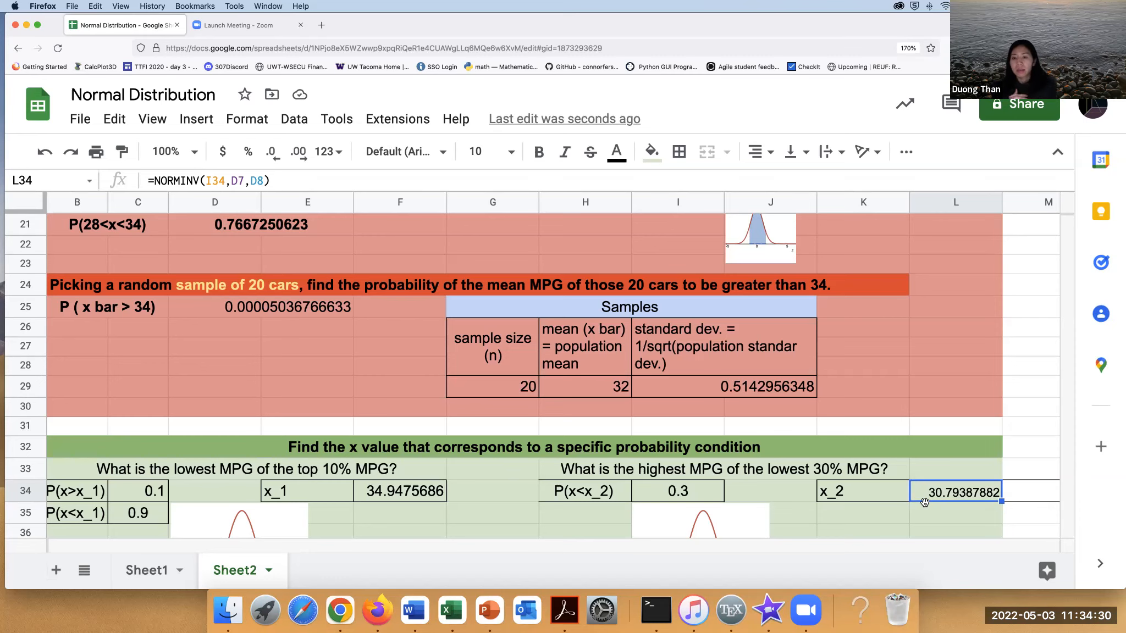
scroll(824, 511, down, 2)
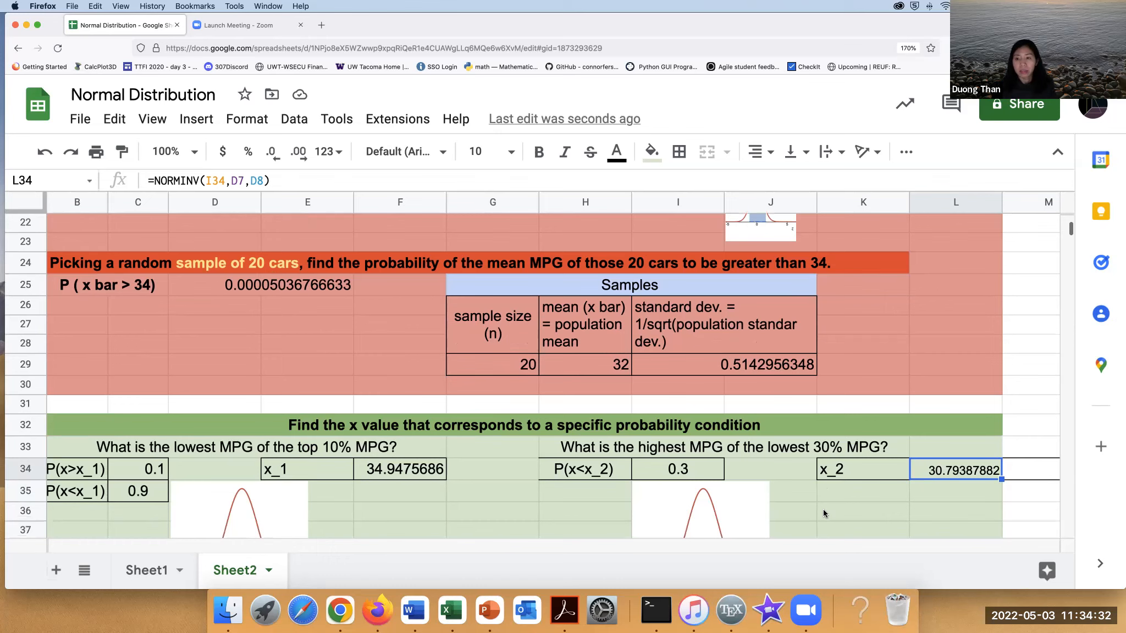
scroll(822, 514, down, 1)
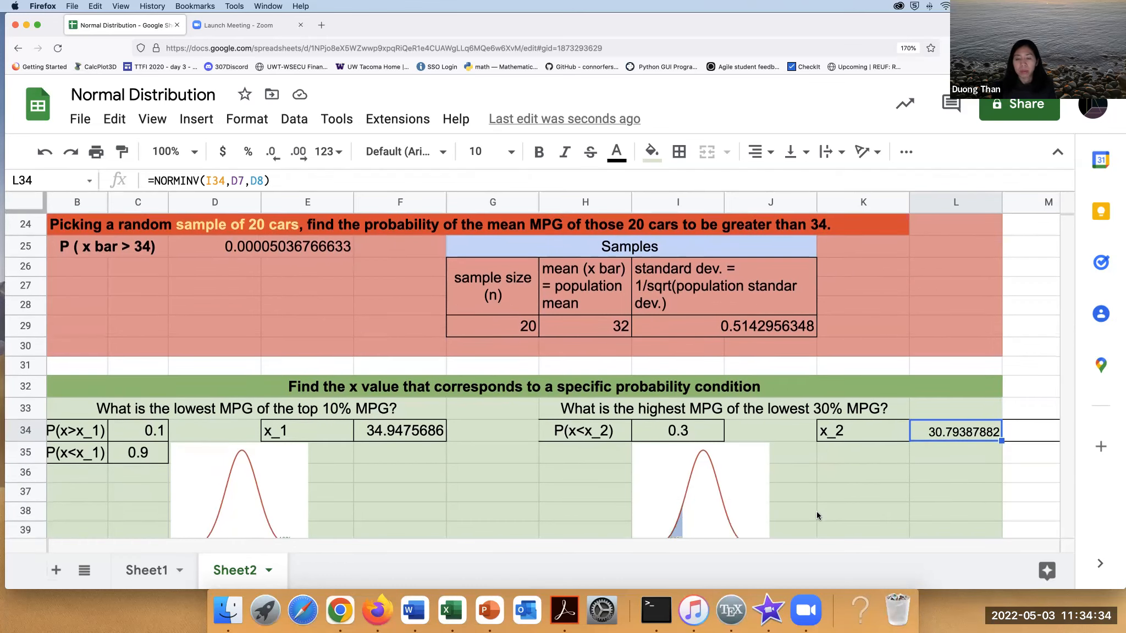
scroll(816, 511, down, 1)
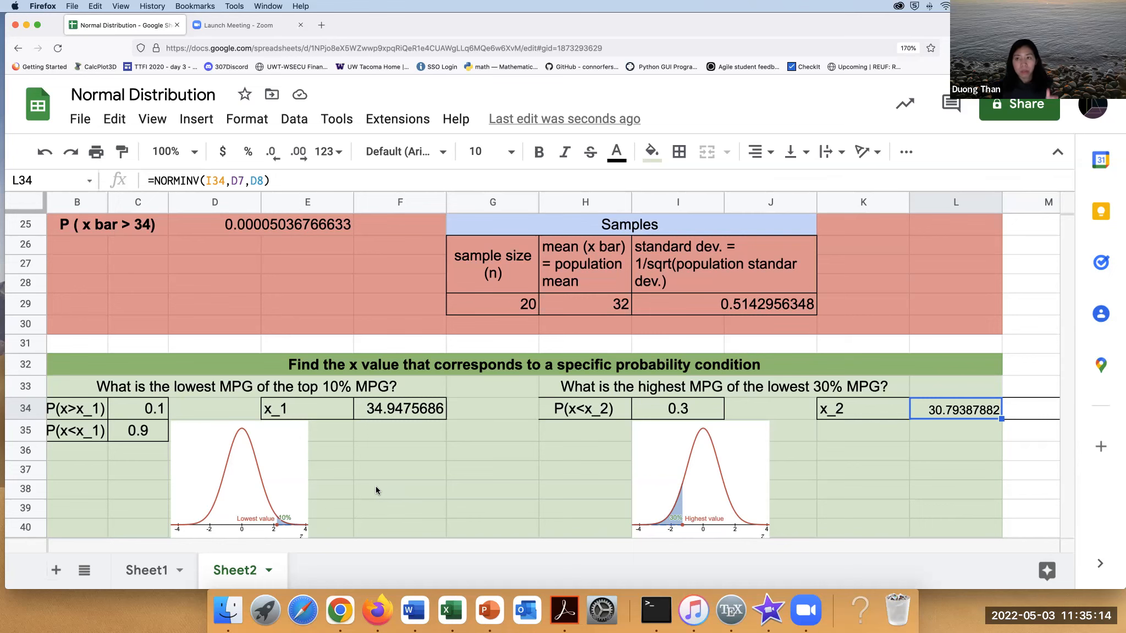
click(352, 493)
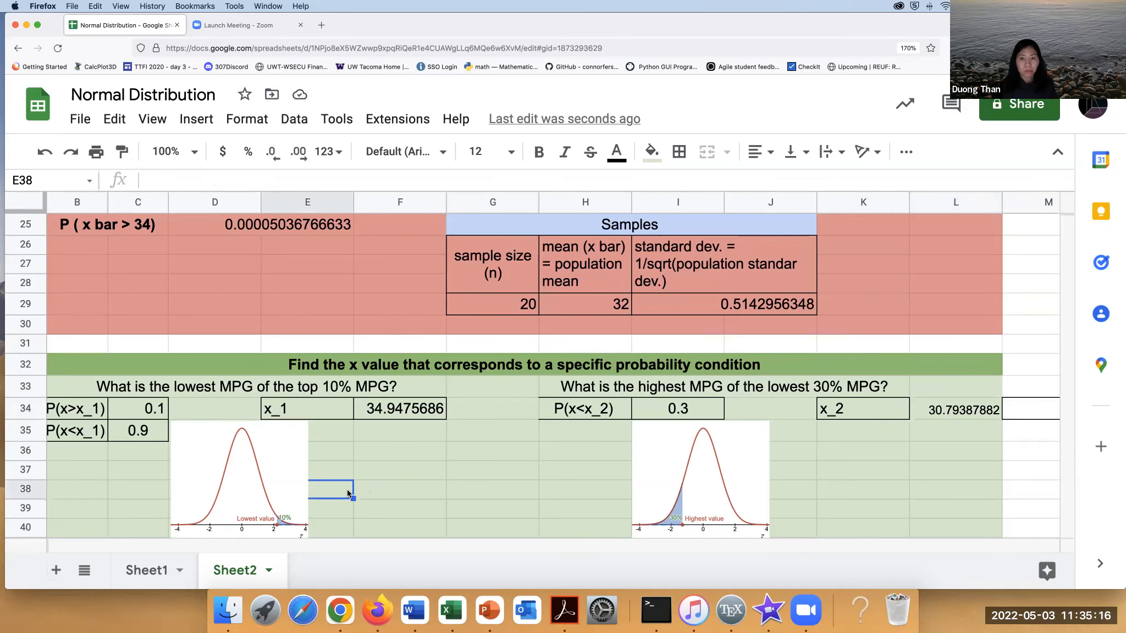
Review the whole sheet, from the population parameters and function table through the probability questions to the x-value section.
scroll(348, 493, up, 3)
scroll(347, 493, up, 10)
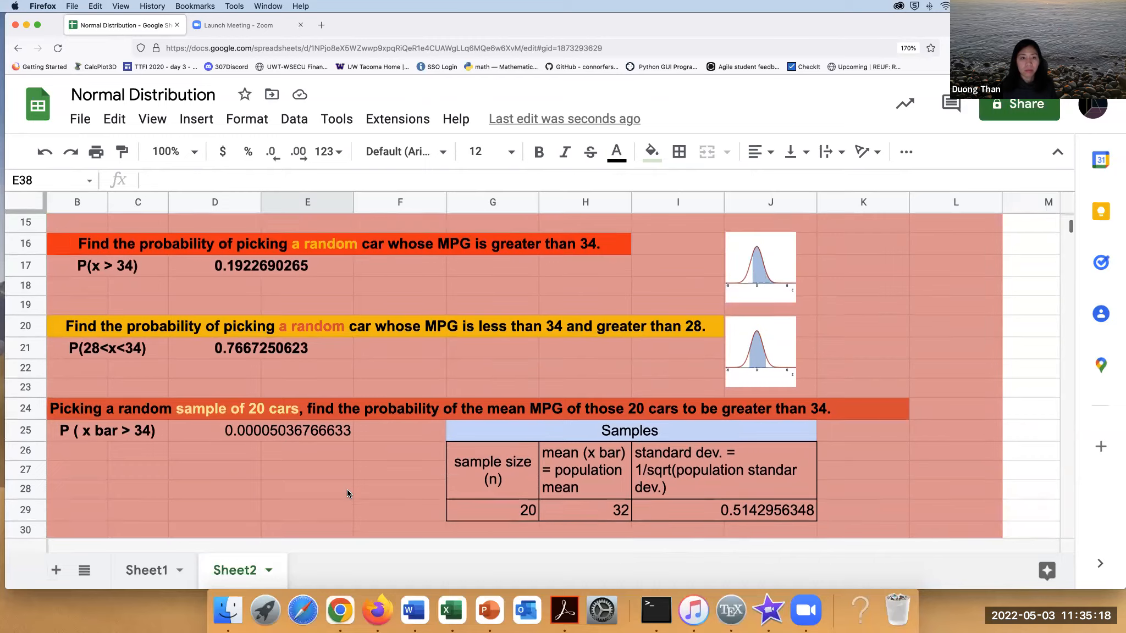
scroll(345, 489, up, 5)
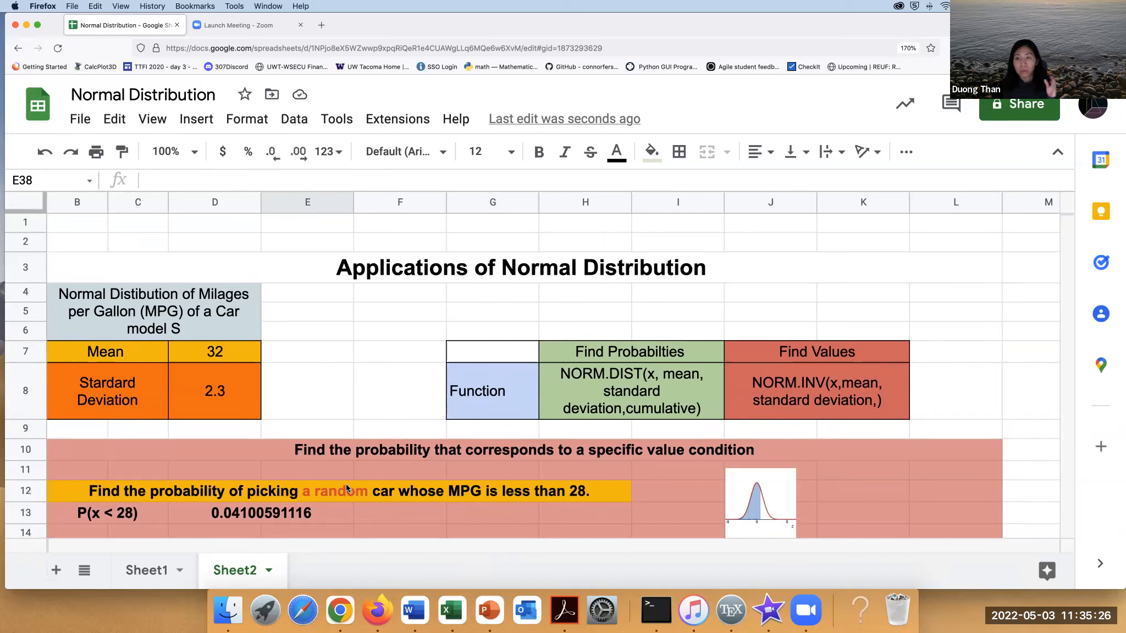
click(311, 391)
click(393, 394)
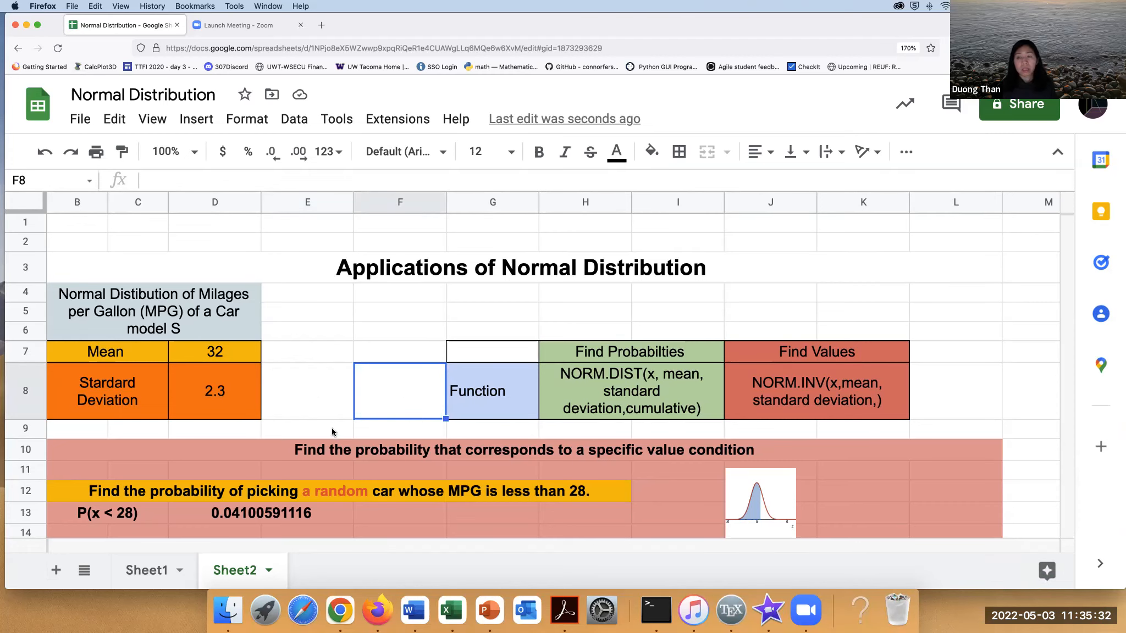
scroll(325, 422, down, 3)
scroll(326, 422, up, 3)
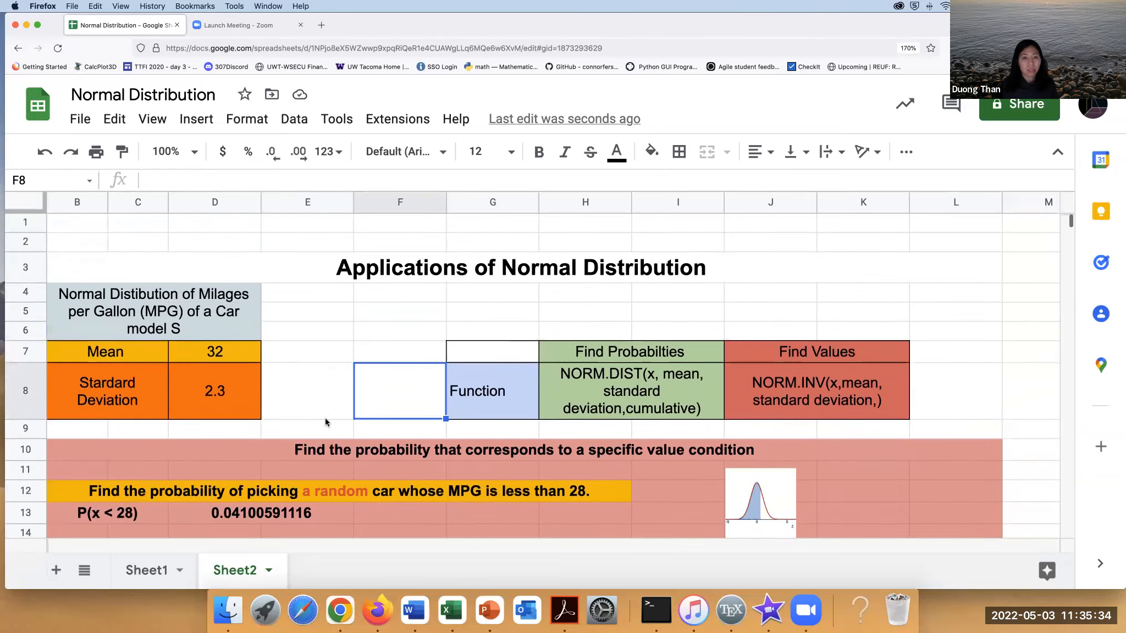
scroll(325, 422, down, 3)
scroll(325, 422, down, 2)
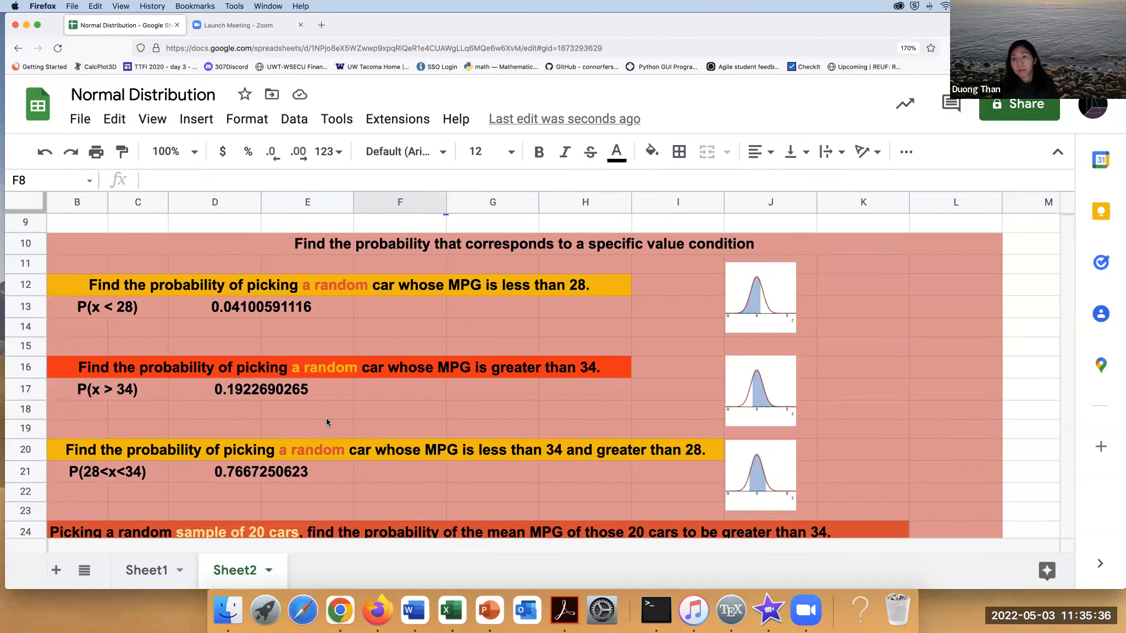
scroll(325, 422, down, 5)
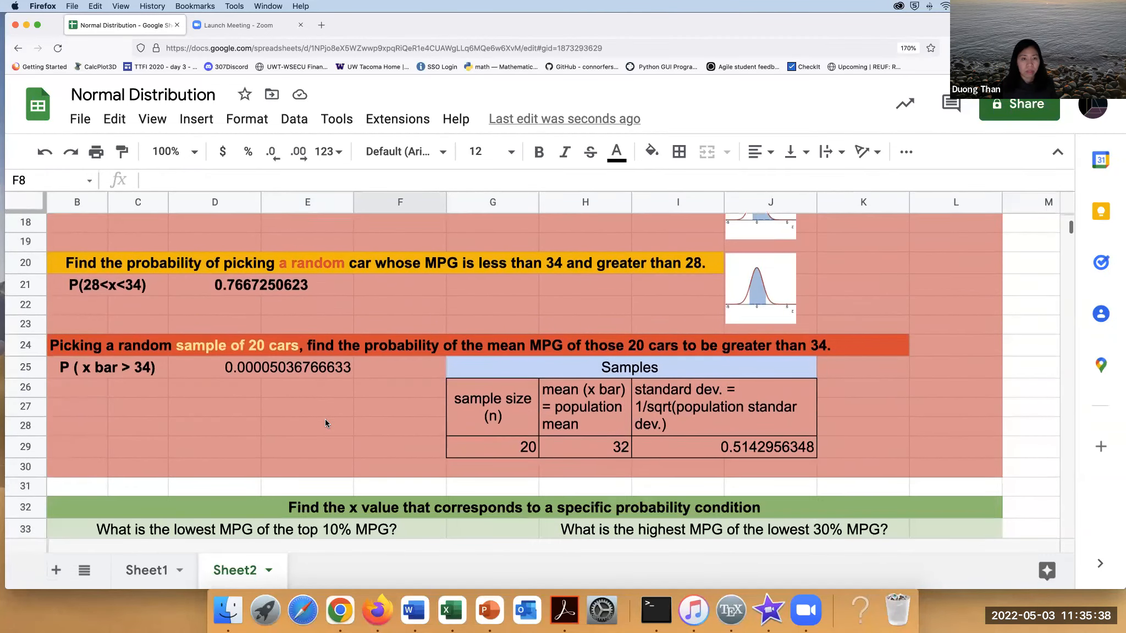
scroll(324, 424, up, 9)
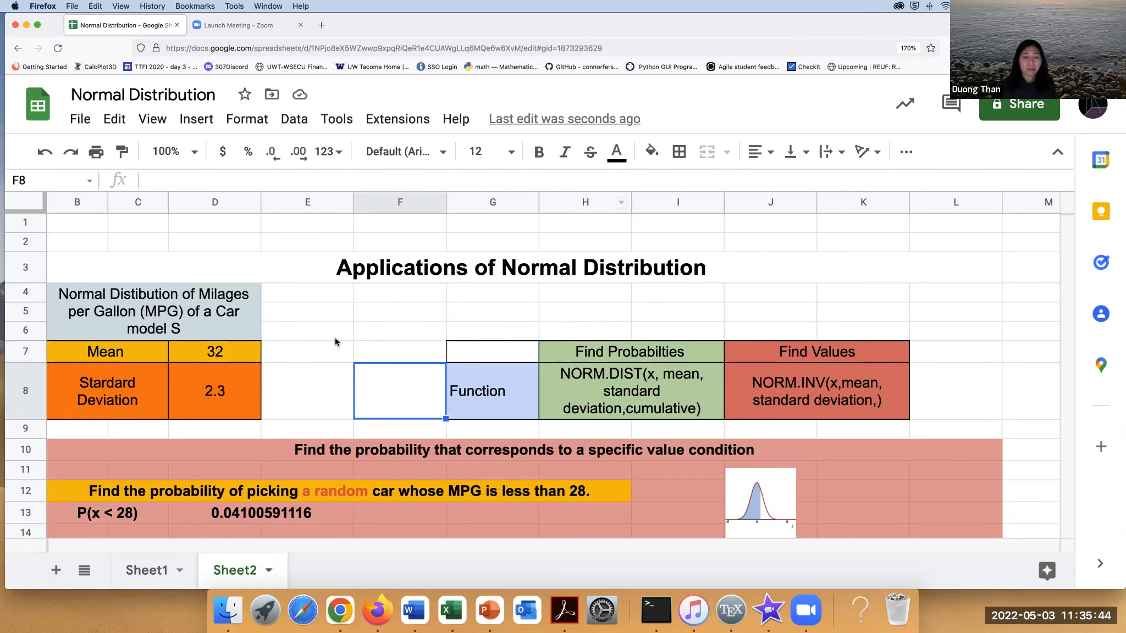
scroll(336, 342, down, 1)
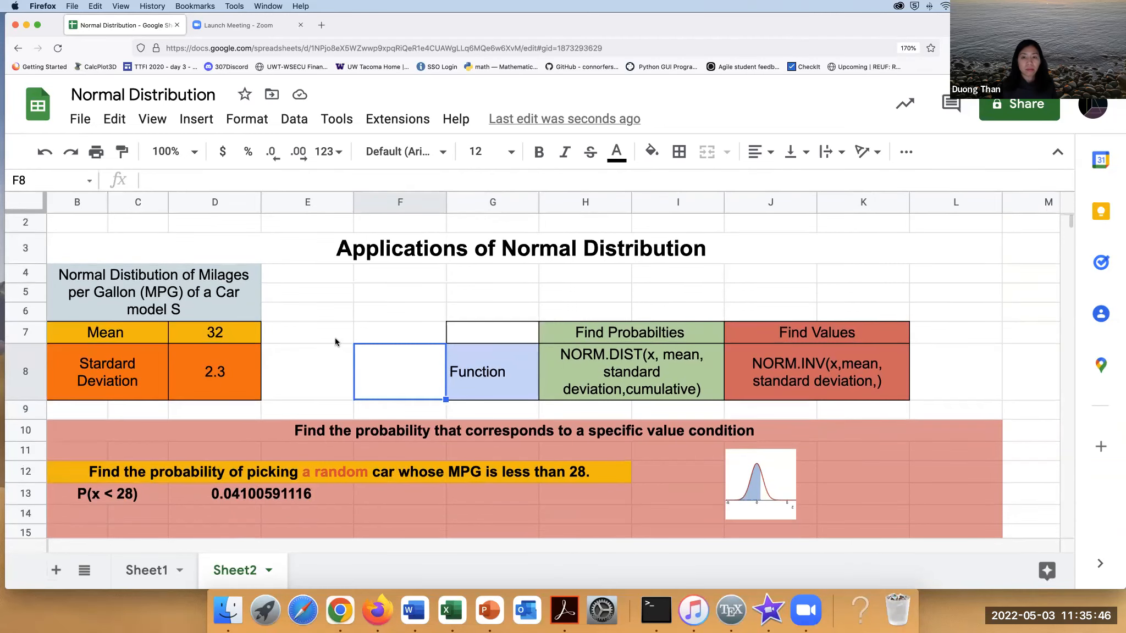
scroll(336, 342, down, 10)
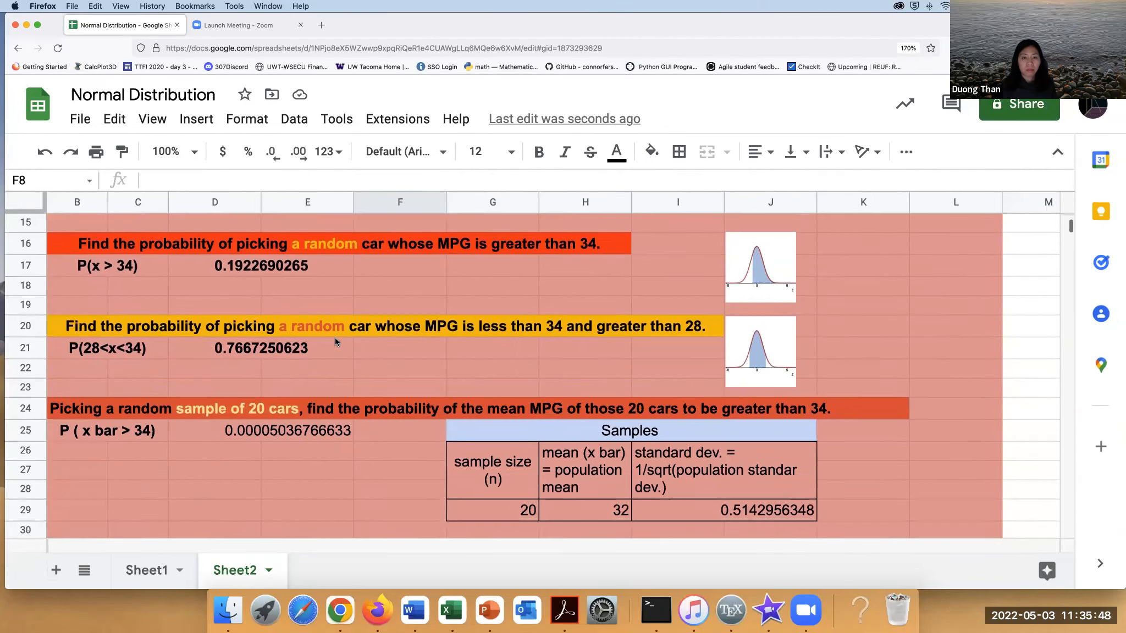
scroll(335, 342, down, 6)
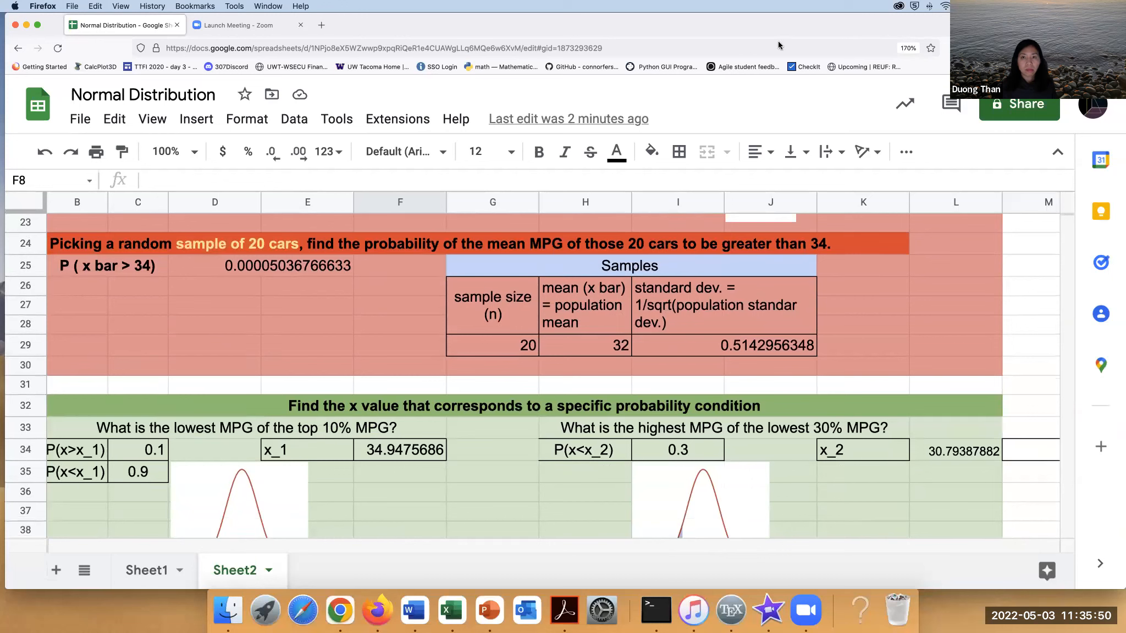